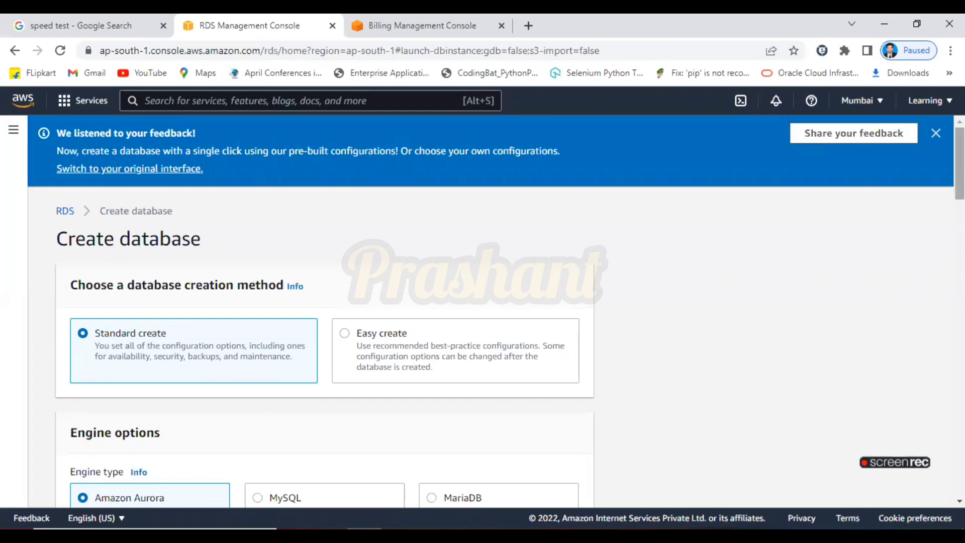
Search the console for 'rds', replacing the 'aws aurora' query, and open the RDS service.
left_click(385, 101)
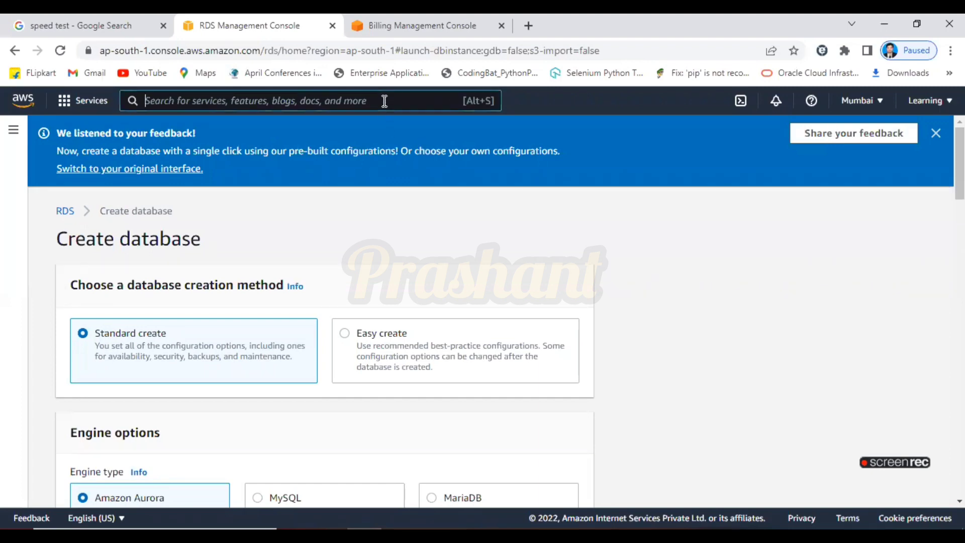
type("aws")
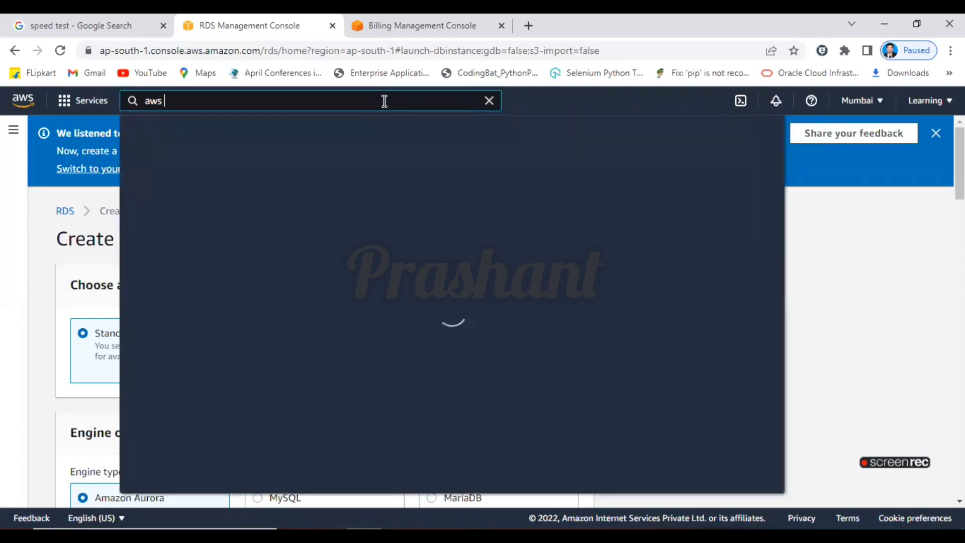
type(" auro")
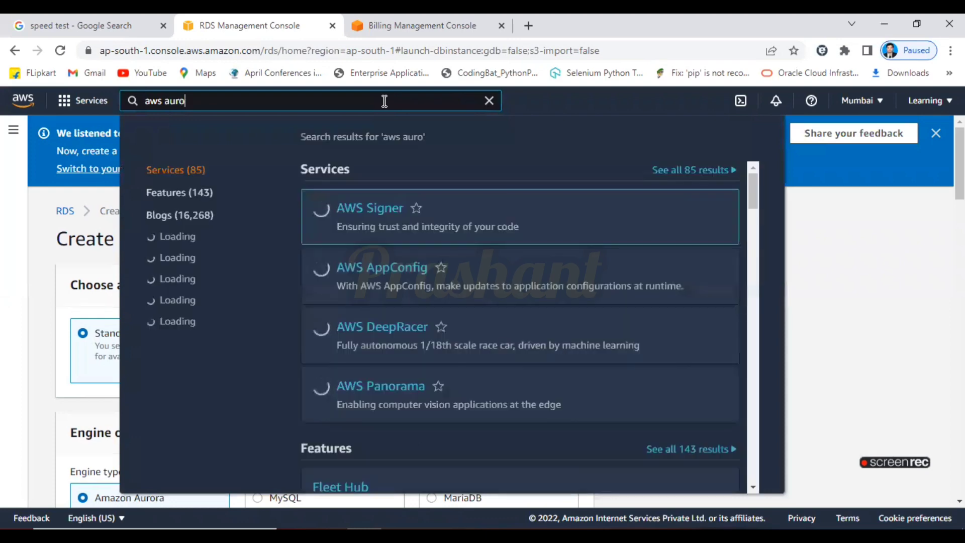
type("ra")
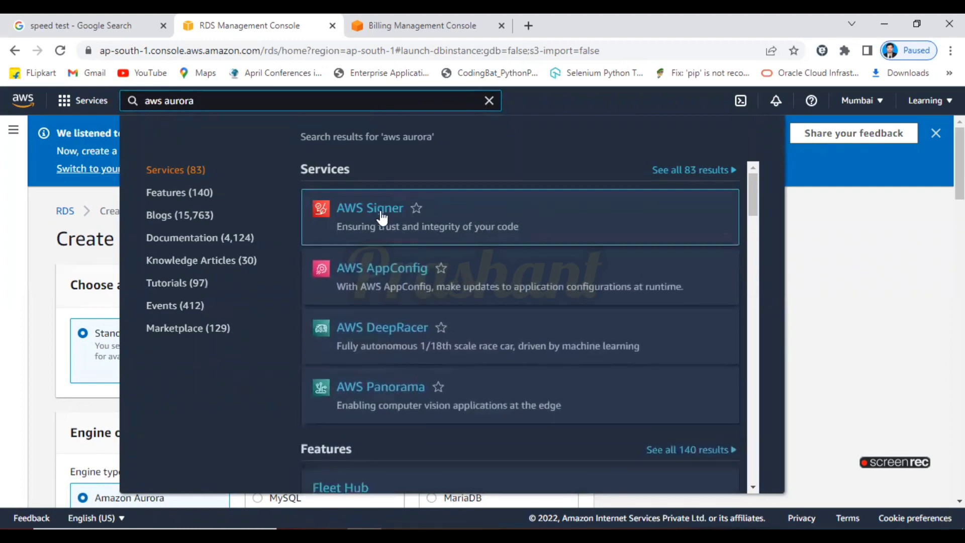
triple_click(257, 93)
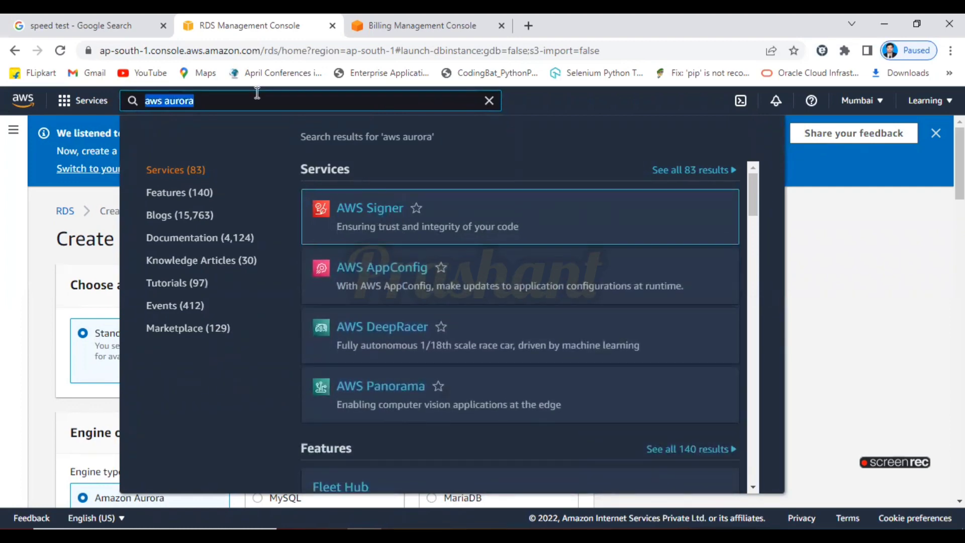
type("rds")
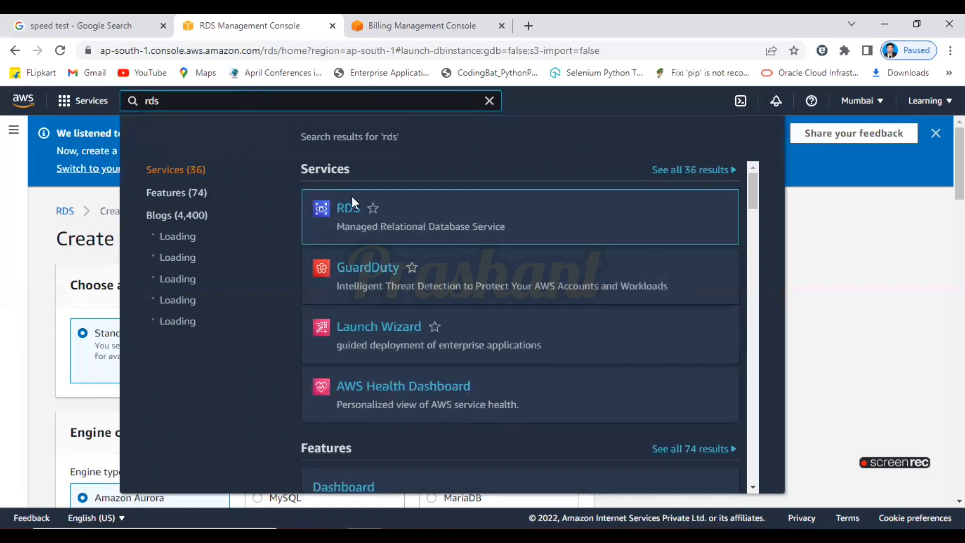
left_click(345, 210)
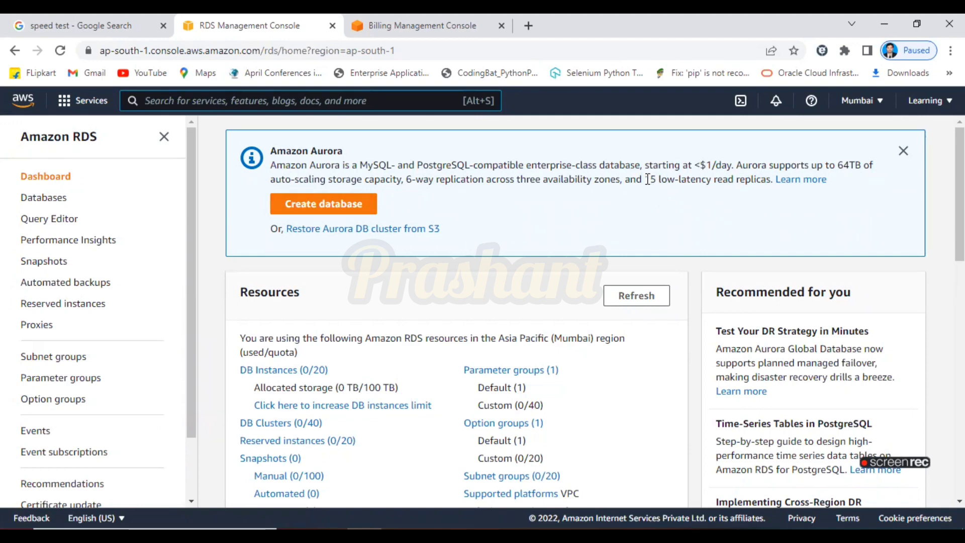
Review the Aurora banner's 6-way replication and 15 read replica claims, then start creating a database.
left_click_drag(648, 180, 773, 179)
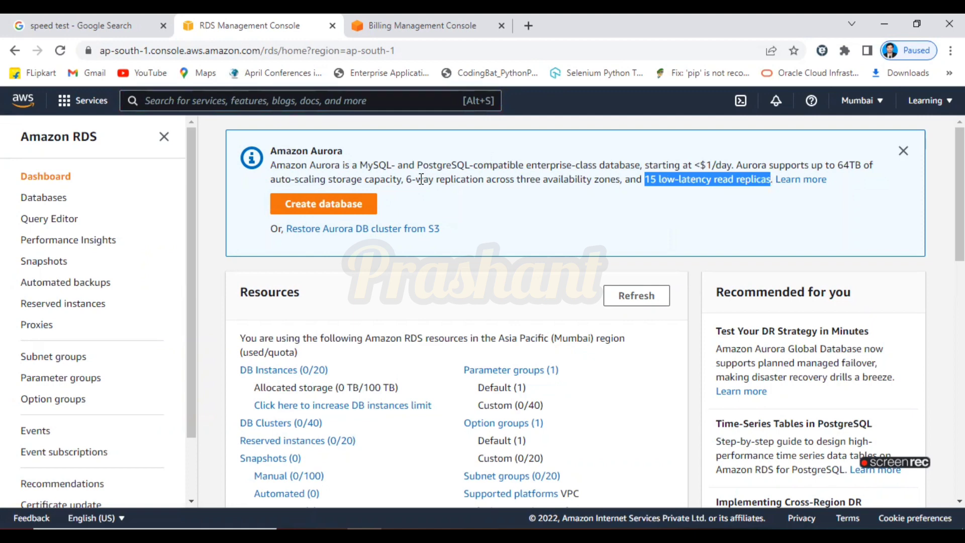
left_click_drag(407, 179, 621, 177)
left_click(549, 204)
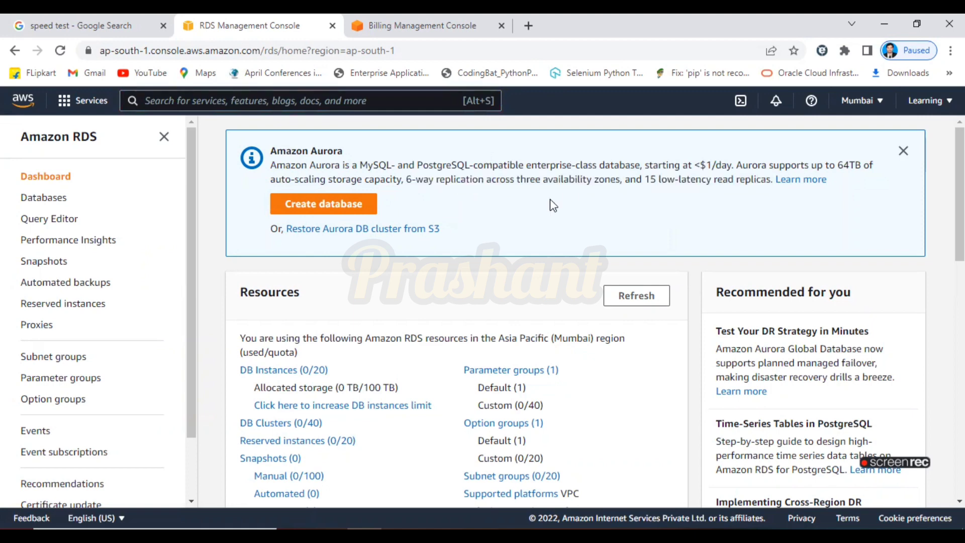
left_click(310, 207)
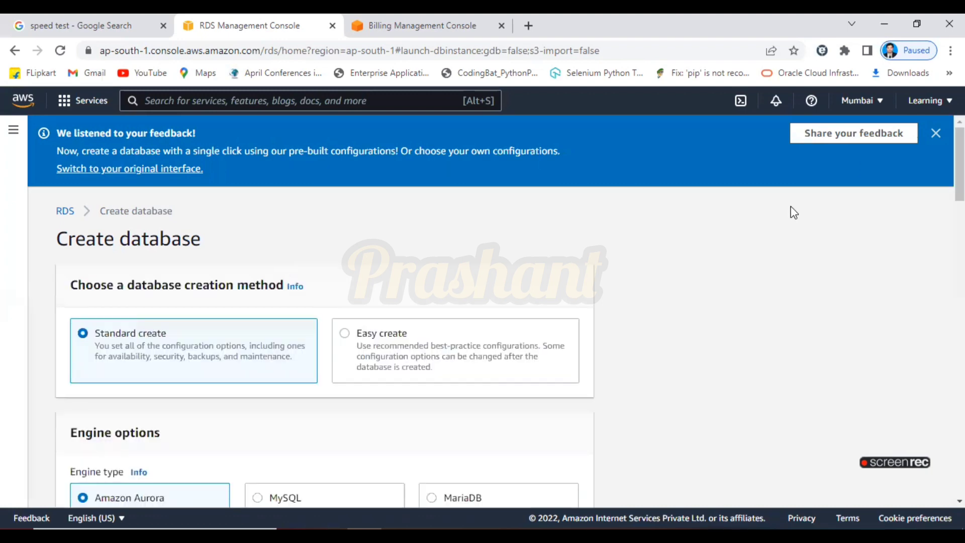
scroll(502, 311, "down", 7)
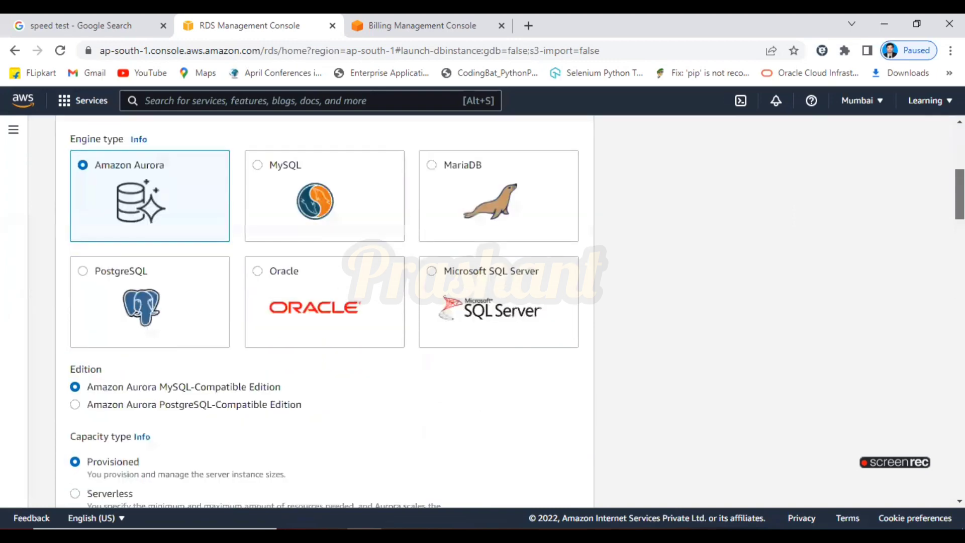
scroll(503, 312, "up", 5)
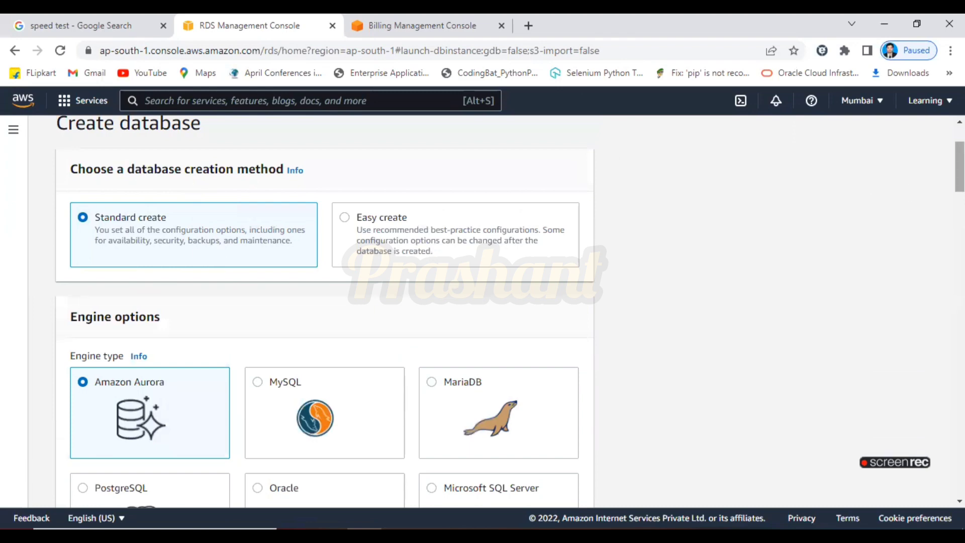
scroll(402, 243, "down", 3)
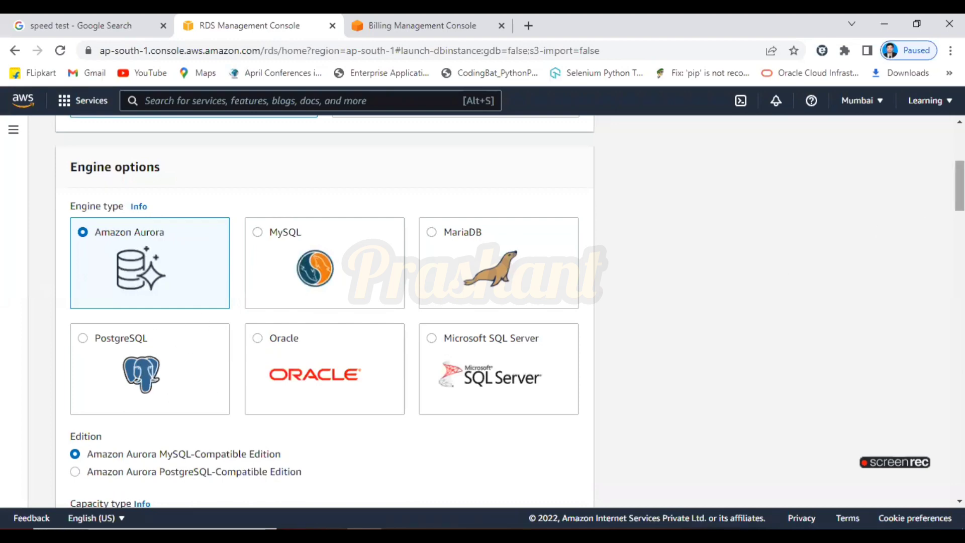
scroll(404, 225, "down", 5)
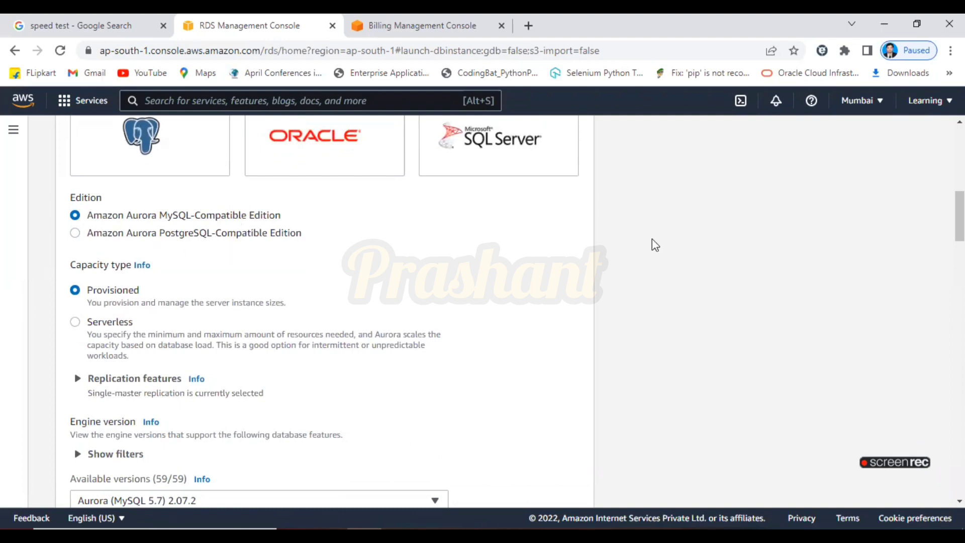
scroll(959, 216, "up", 4)
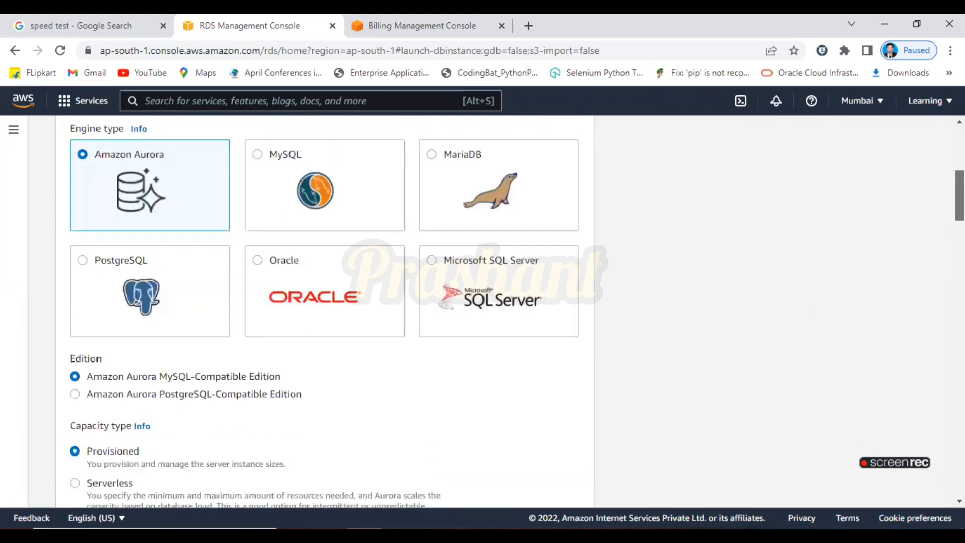
left_click_drag(960, 191, 960, 192)
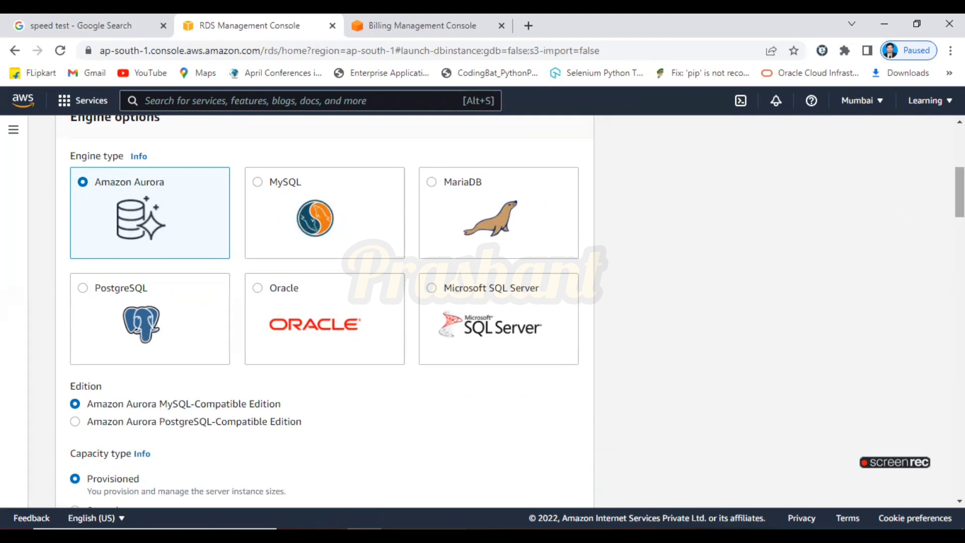
scroll(322, 311, "down", 4)
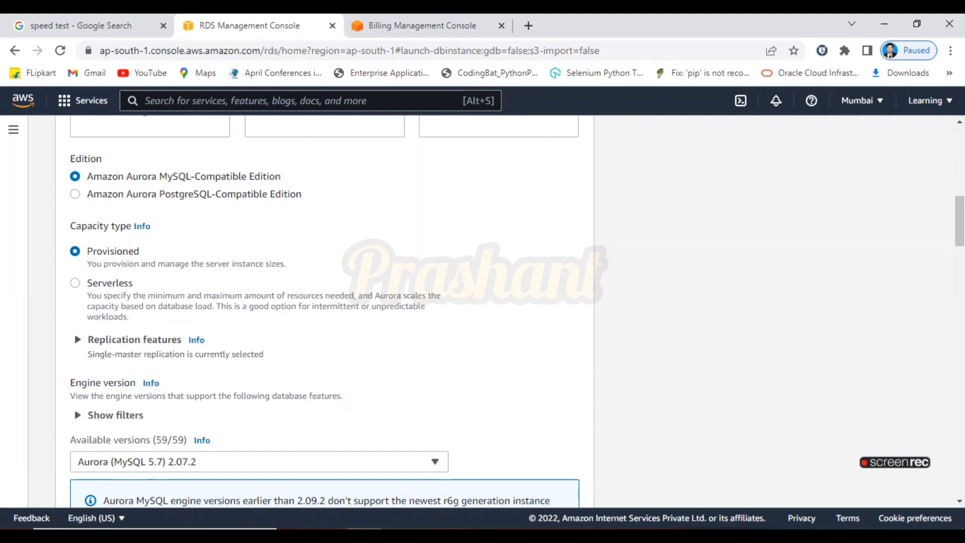
Show the engine version filters and scroll the DB engine versions help for Aurora MySQL.
scroll(208, 153, "down", 4)
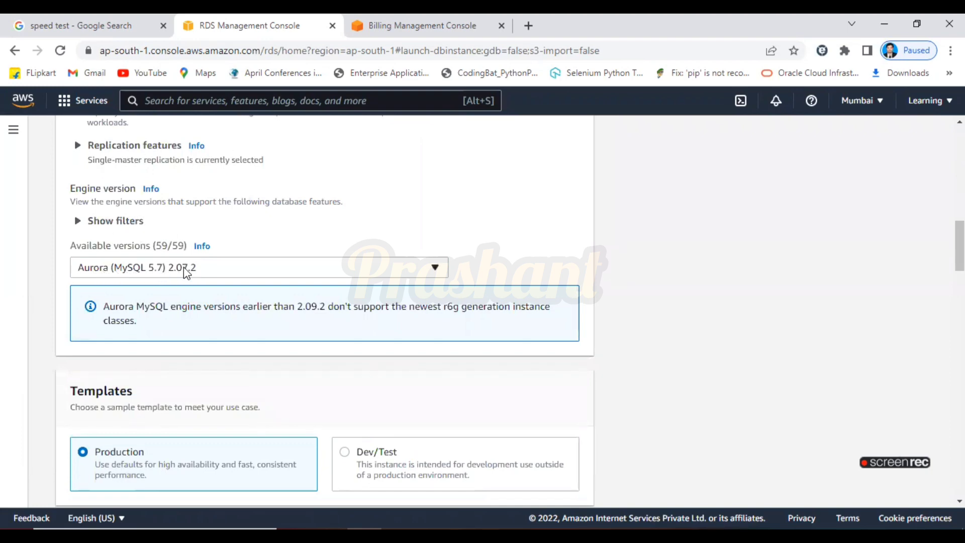
left_click(196, 269)
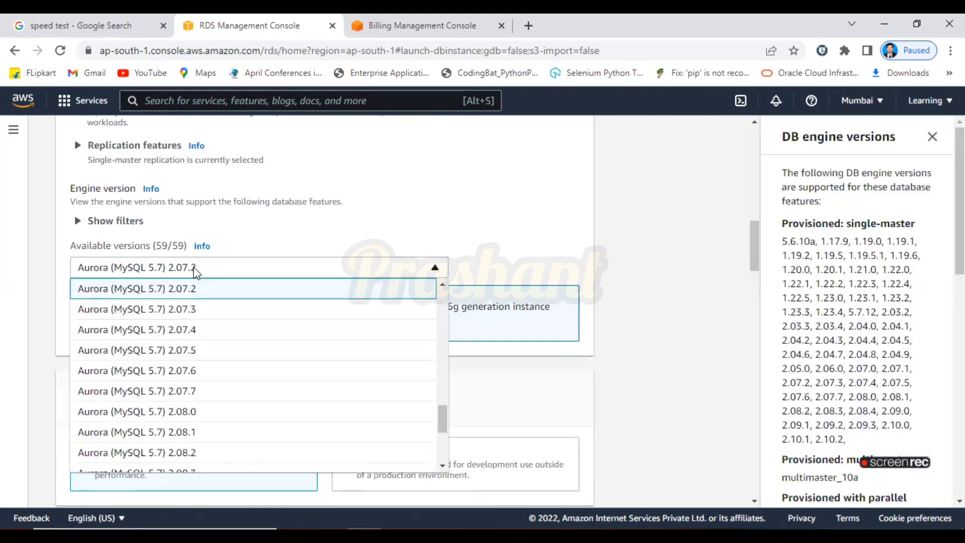
left_click(266, 222)
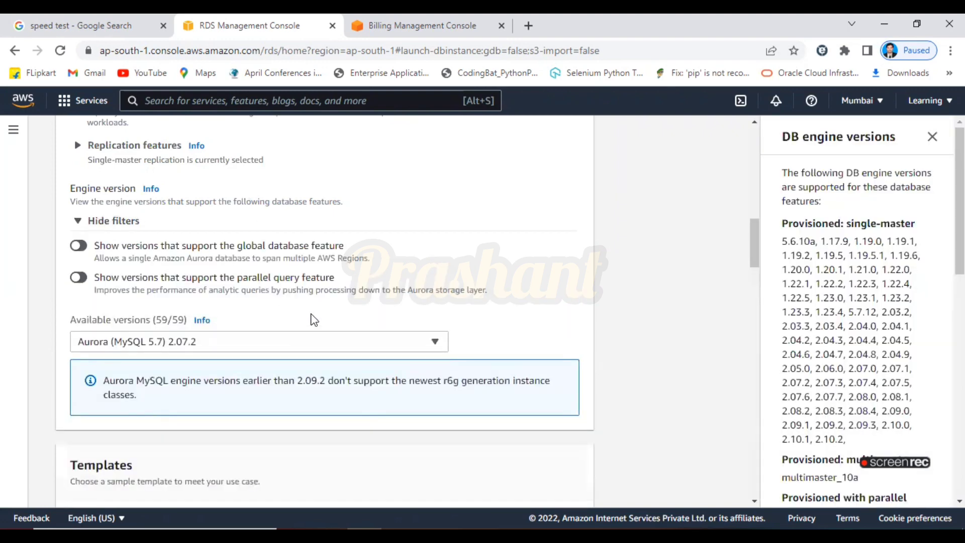
scroll(854, 302, "down", 3)
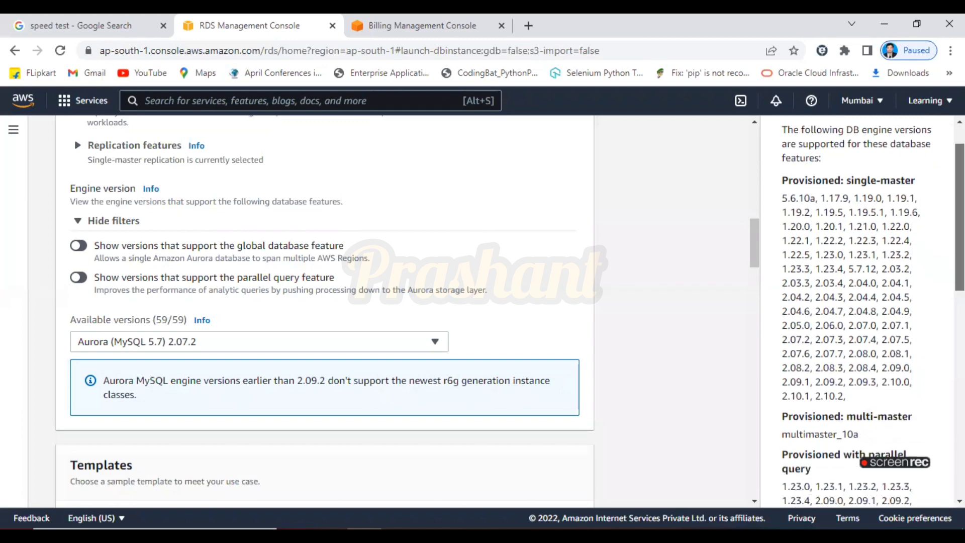
left_click_drag(752, 238, 766, 273)
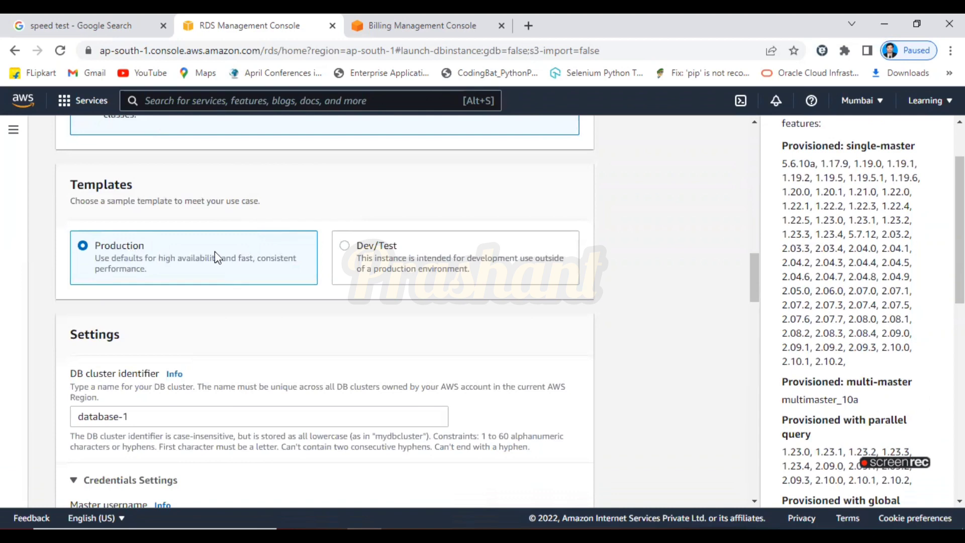
Check the database-1 identifier, then enter the master password and its matching confirmation.
scroll(754, 276, "down", 5)
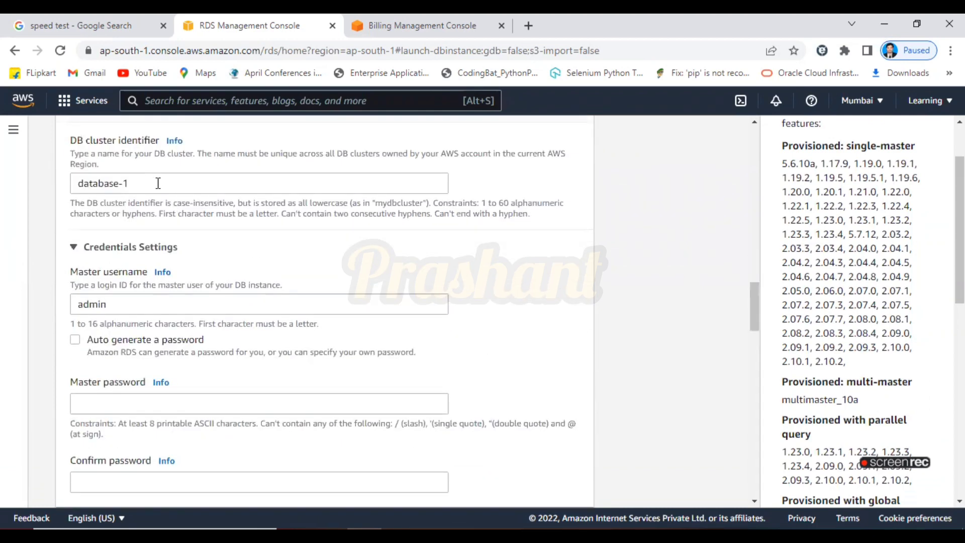
left_click(158, 183)
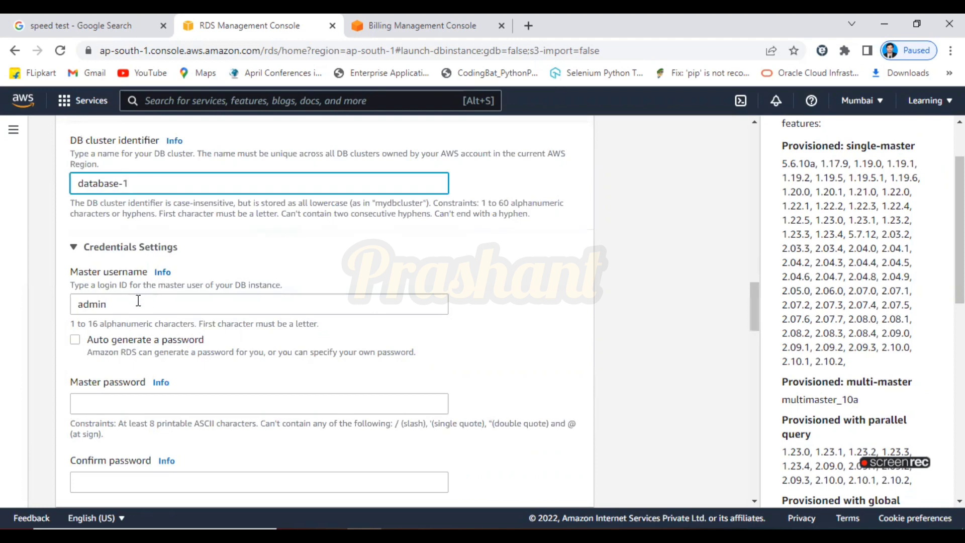
key("Tab")
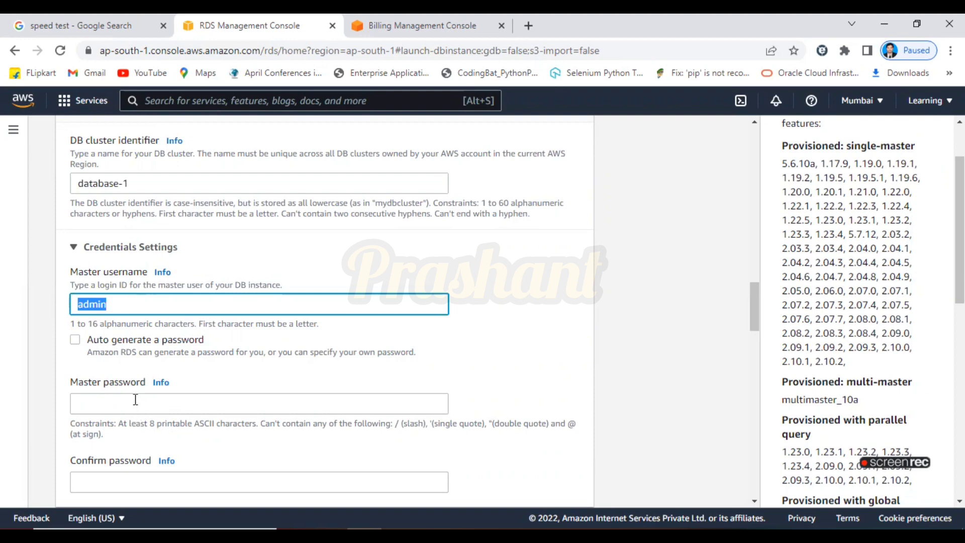
left_click(135, 399)
type("admi")
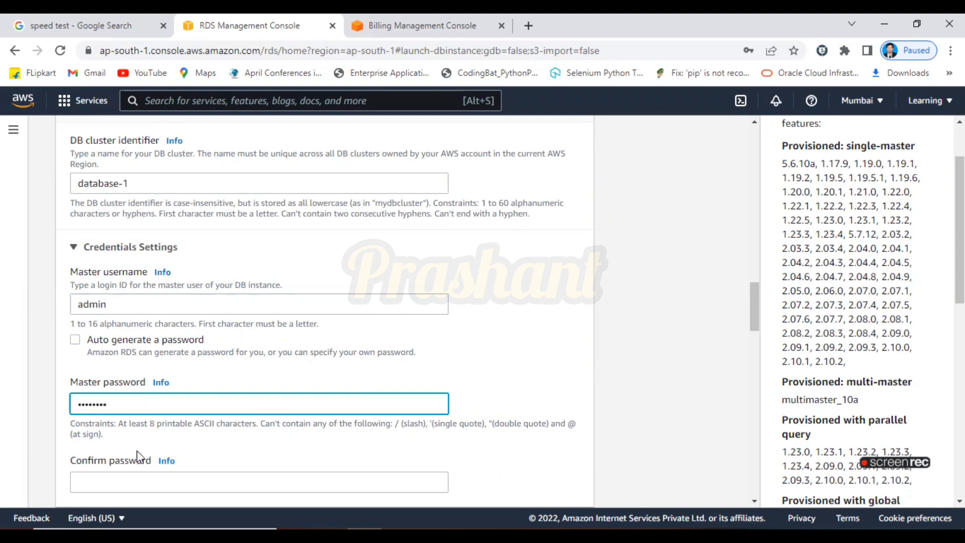
left_click(143, 486)
type("a")
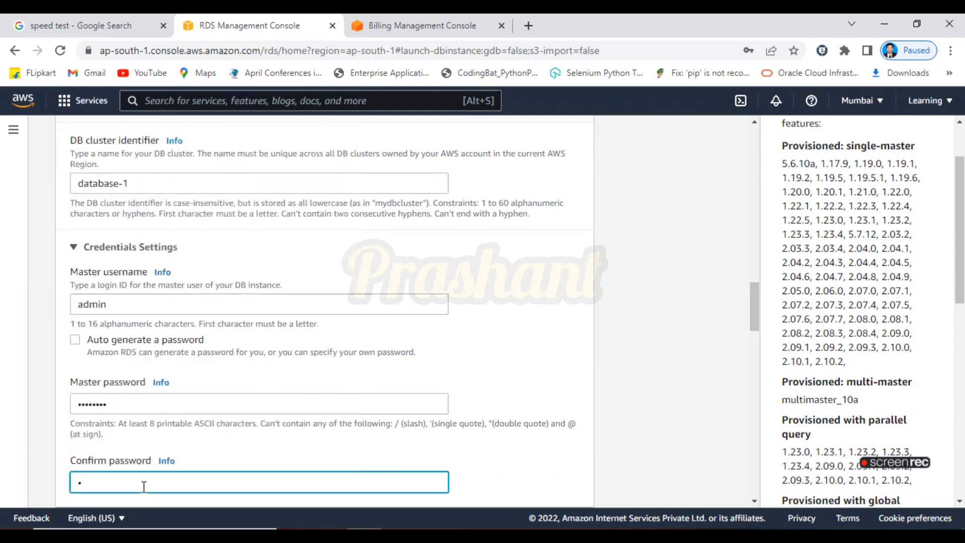
type("dmin123")
left_click_drag(752, 310, 759, 363)
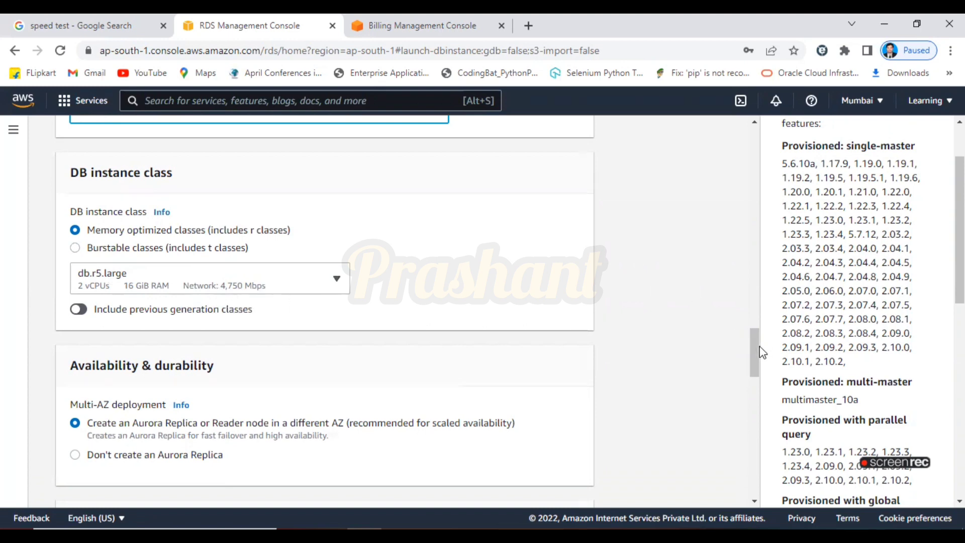
Choose 'Don't create an Aurora Replica' under Multi-AZ deployment.
scroll(758, 355, "down", 4)
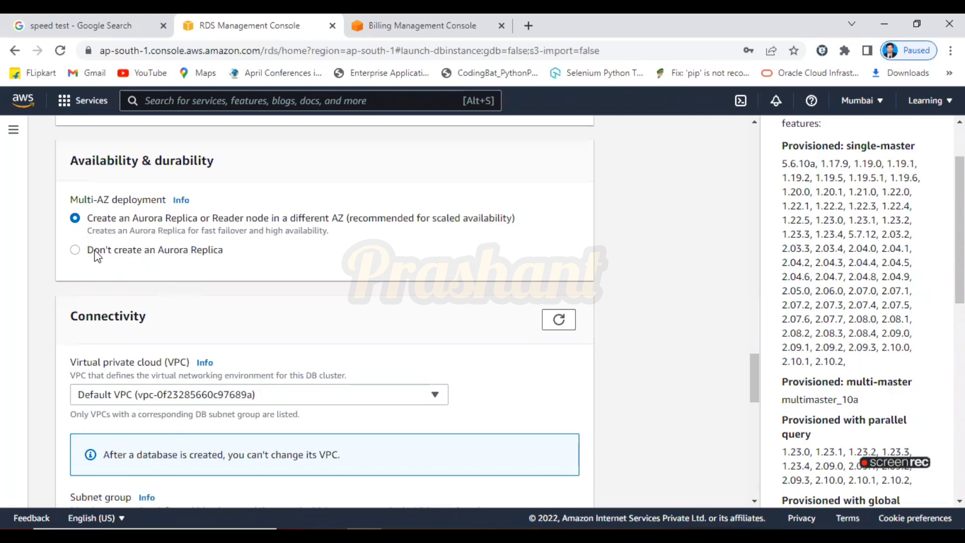
left_click(75, 251)
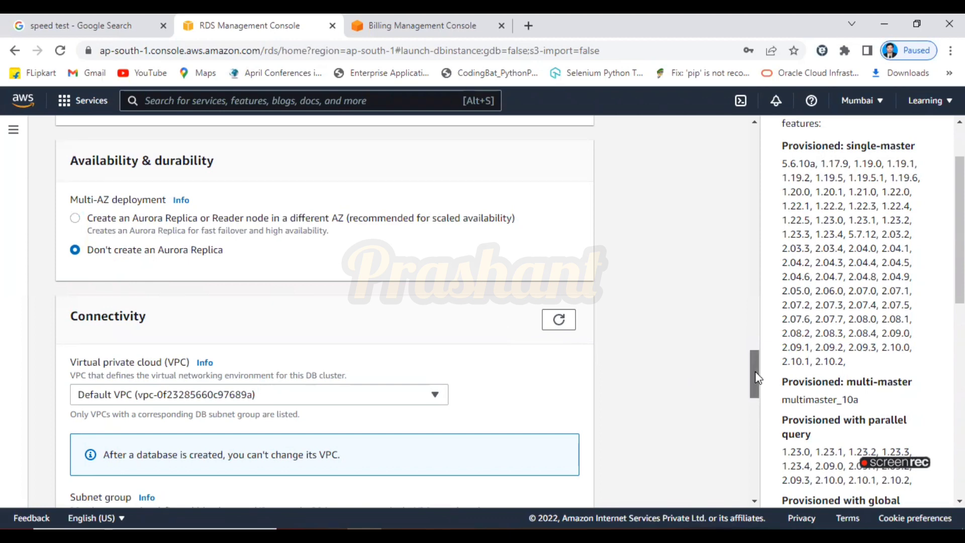
left_click_drag(754, 372, 758, 390)
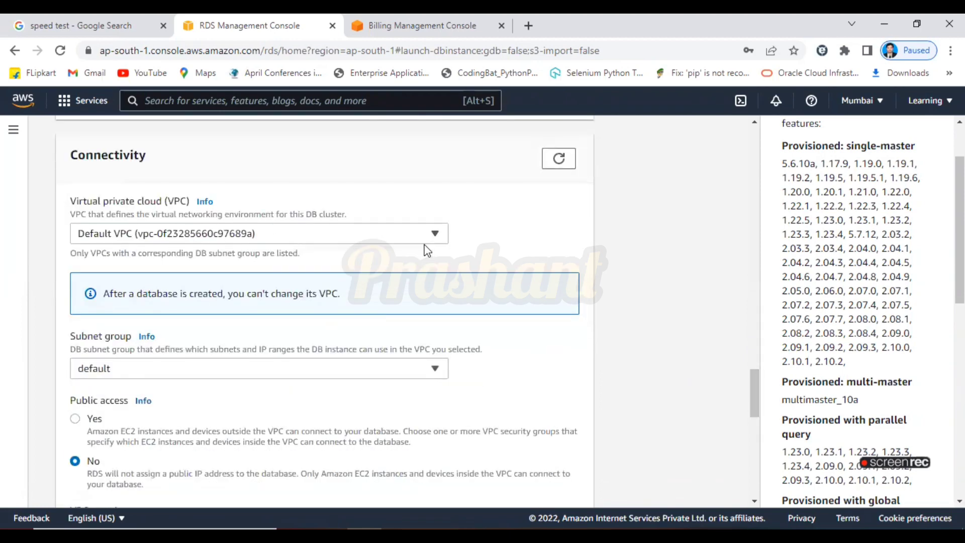
Keep the default subnet group and set the Availability Zone to ap-south-1a.
left_click(376, 374)
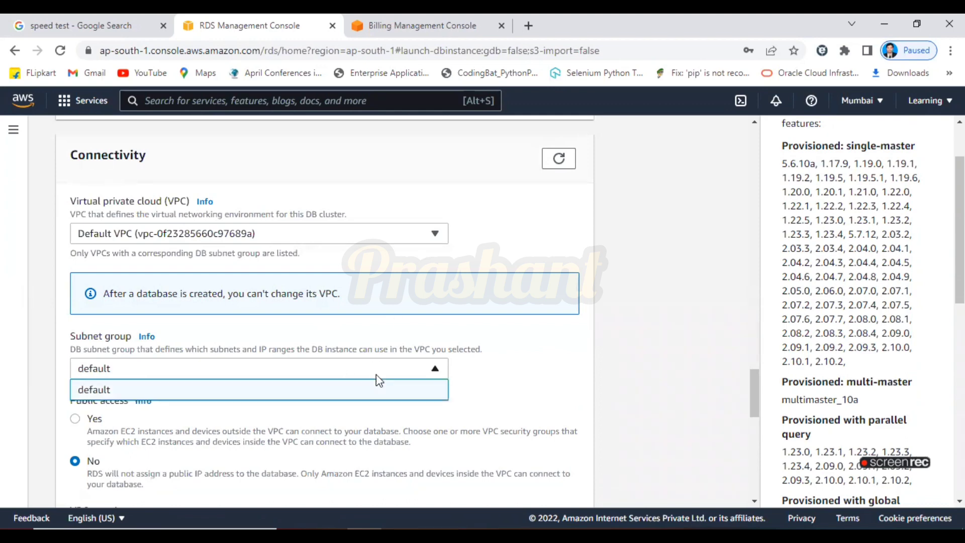
left_click(490, 381)
left_click_drag(751, 378, 758, 398)
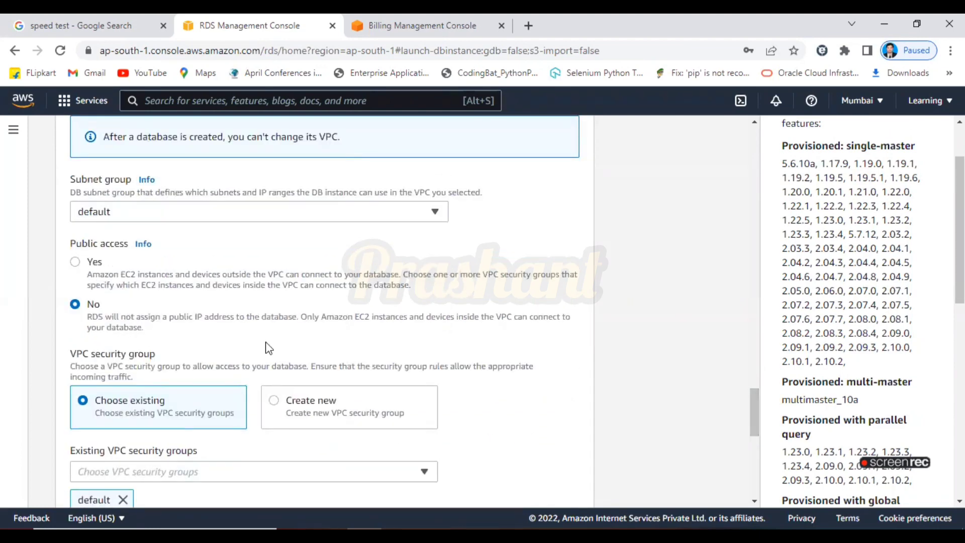
left_click_drag(755, 421, 754, 440)
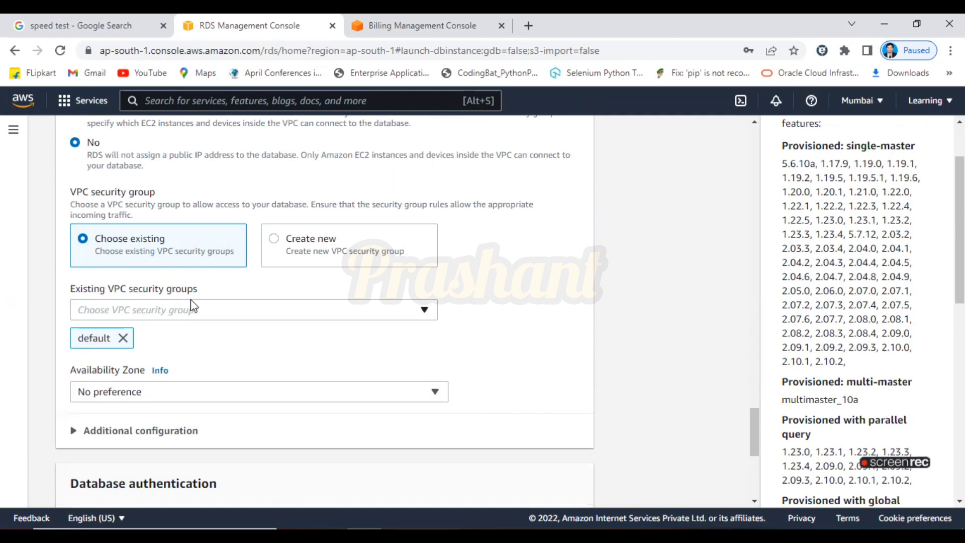
left_click(433, 395)
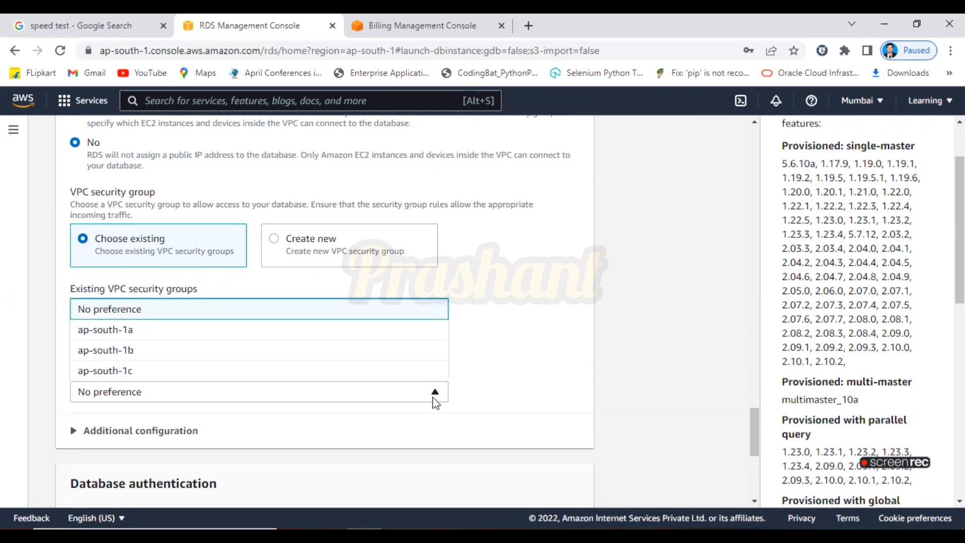
left_click(285, 332)
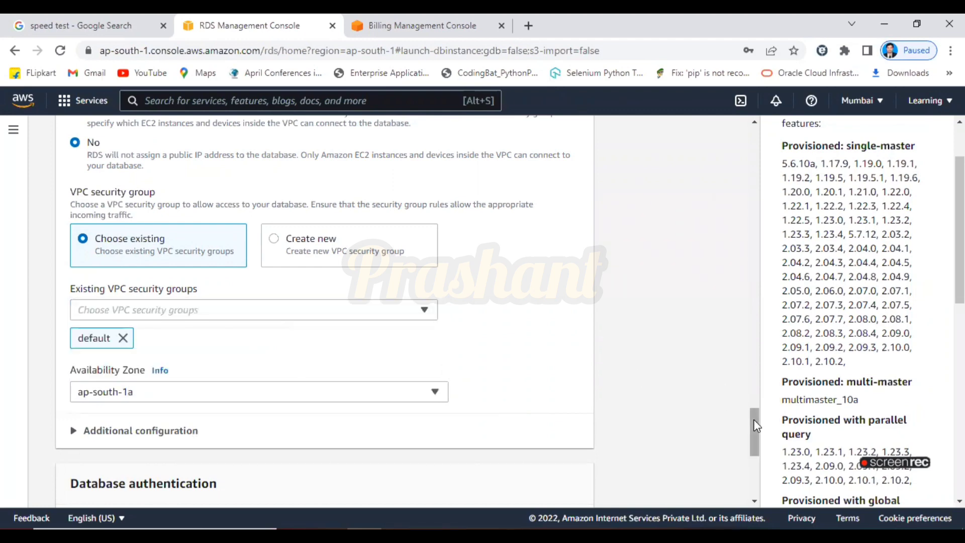
scroll(756, 442, "down", 3)
scroll(758, 455, "down", 3)
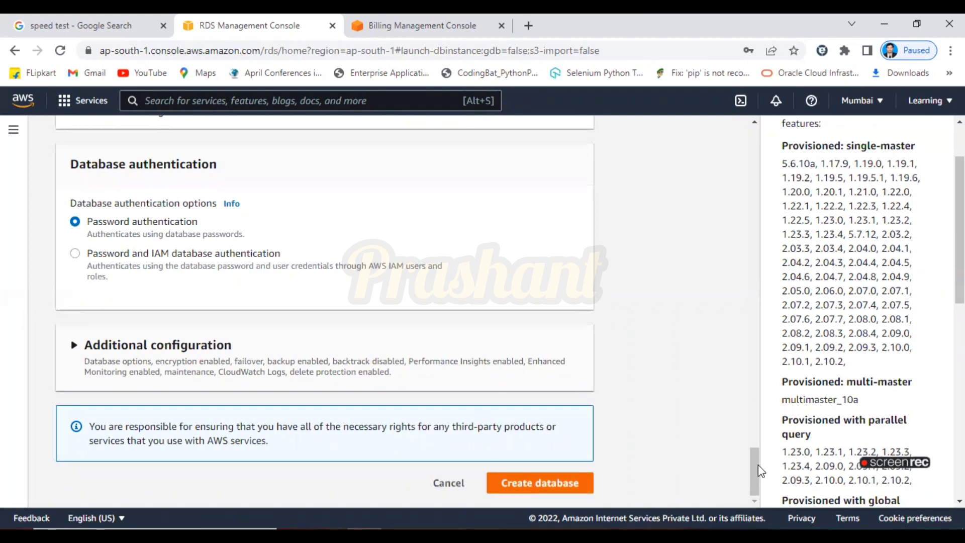
Submit the form to create database-1 and wait for its success banner on the Databases page.
left_click(563, 482)
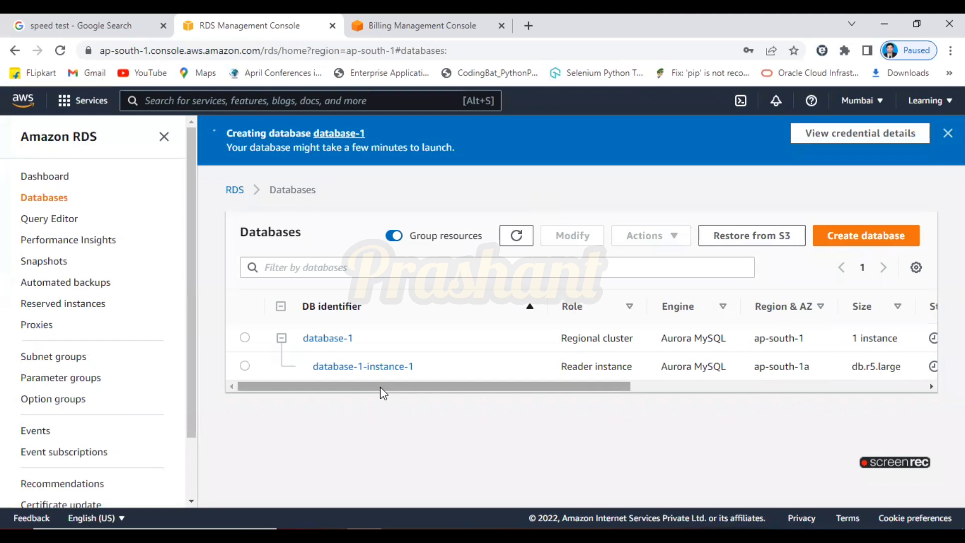
left_click_drag(380, 387, 688, 401)
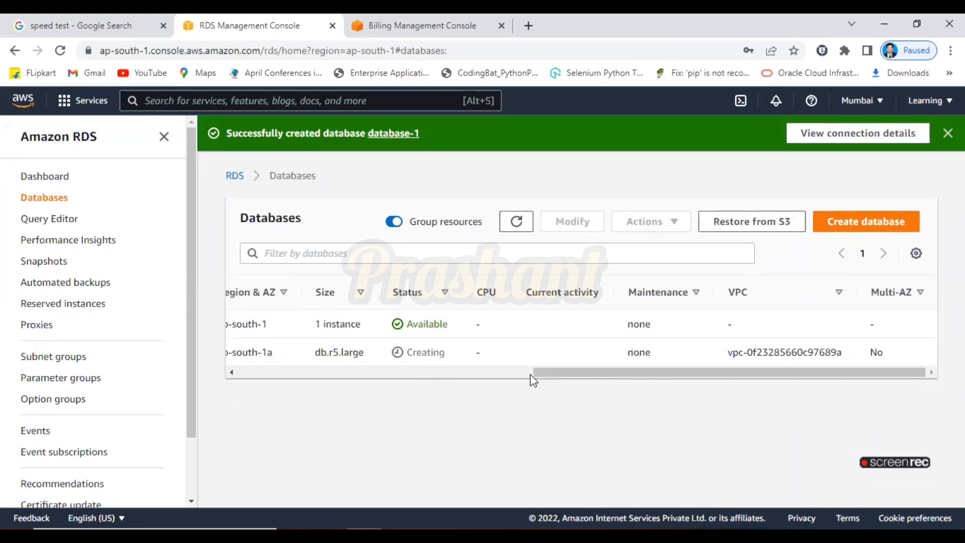
Refresh the Databases list and scroll the table across to check database-1's status.
left_click_drag(548, 376, 245, 357)
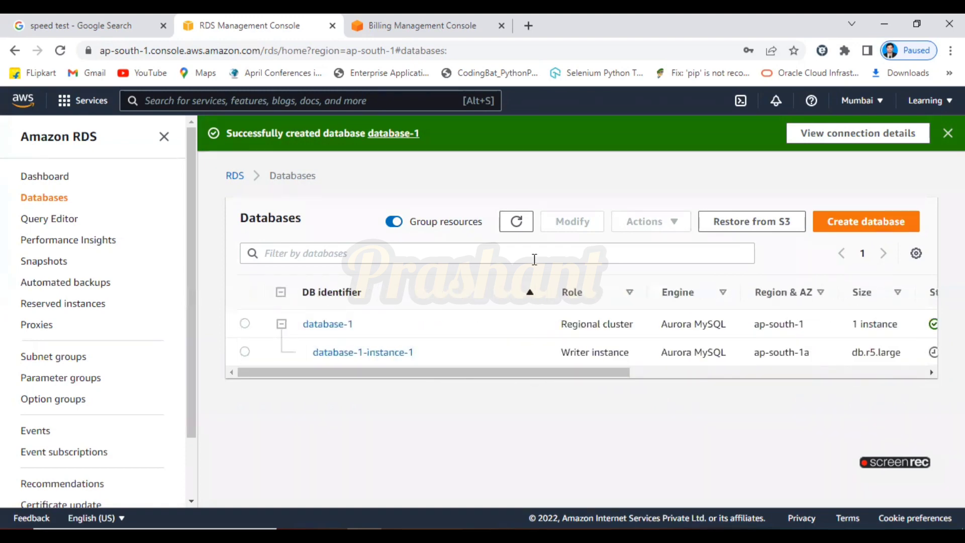
left_click(521, 223)
left_click_drag(510, 372, 496, 390)
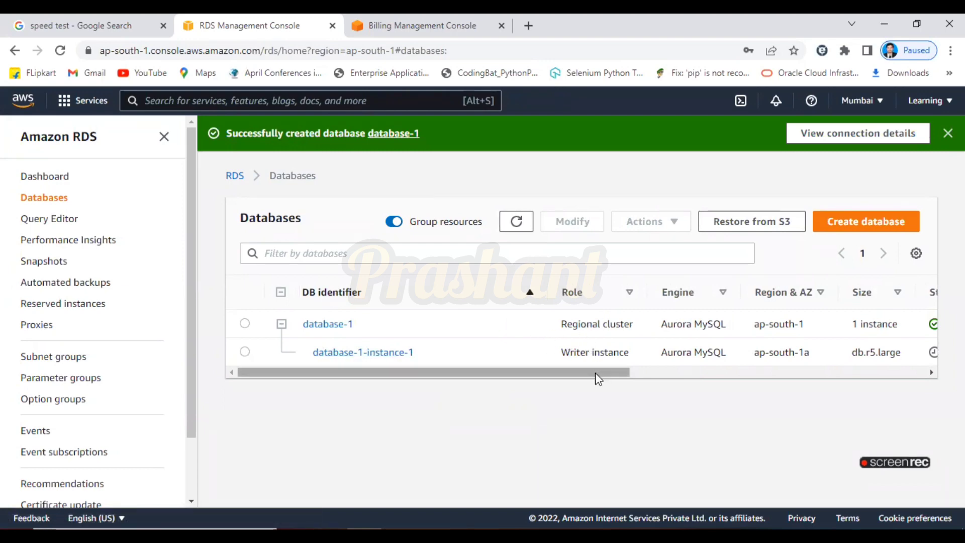
left_click_drag(595, 373, 795, 387)
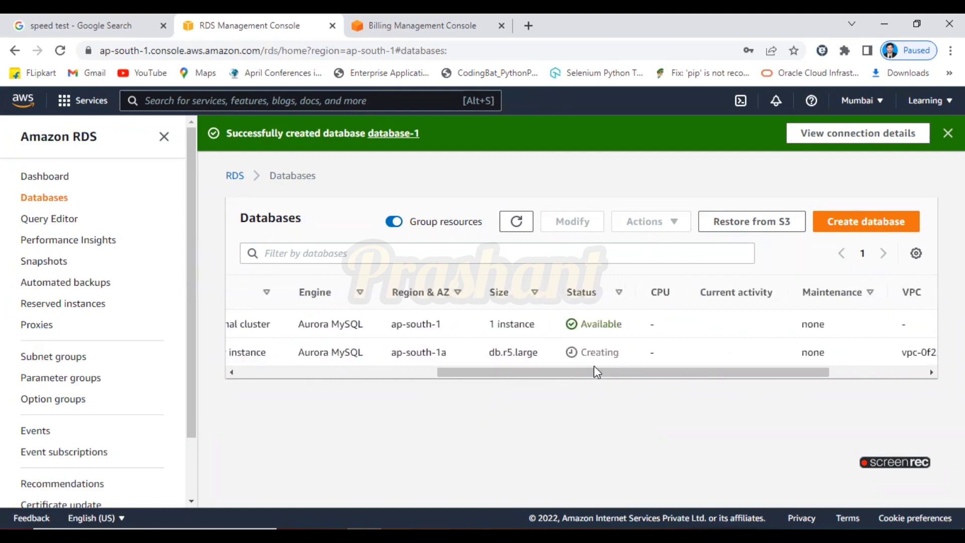
left_click_drag(596, 372, 696, 376)
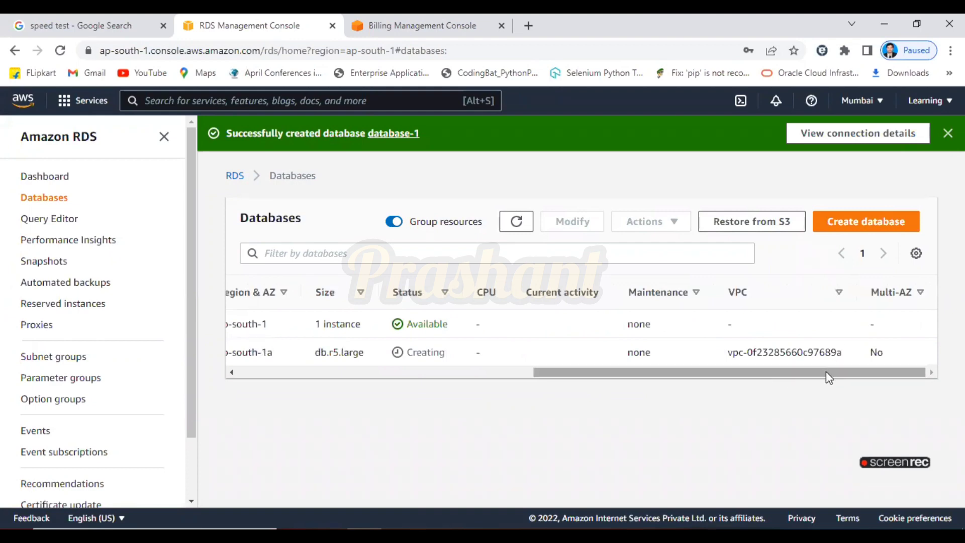
left_click_drag(824, 372, 471, 386)
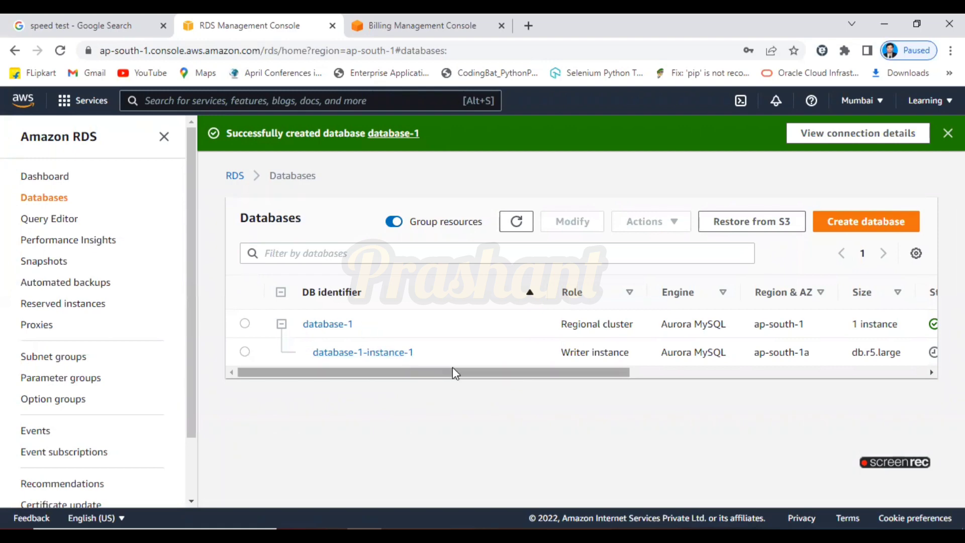
left_click_drag(512, 375, 337, 373)
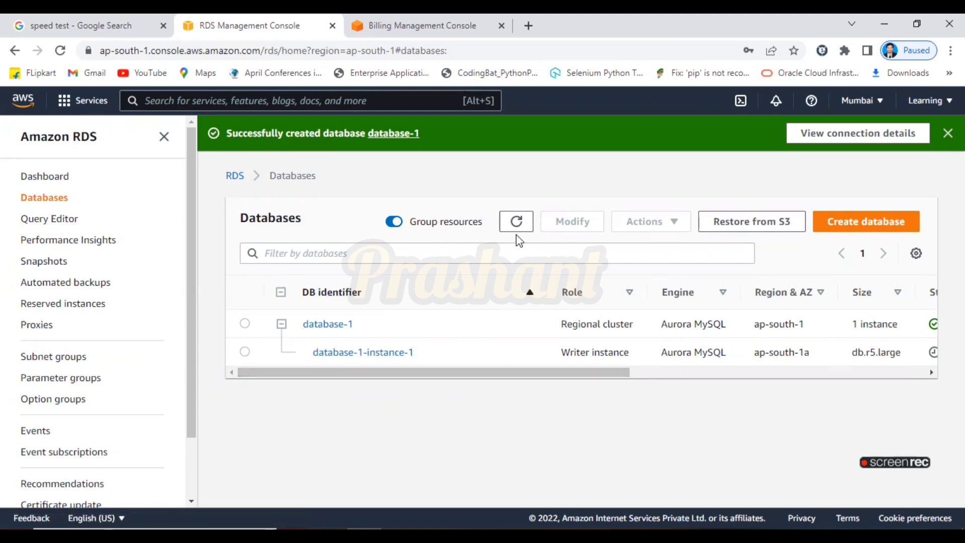
Refresh the list again, recheck the status column, and select the database-1 cluster.
left_click(519, 221)
left_click_drag(509, 373, 671, 381)
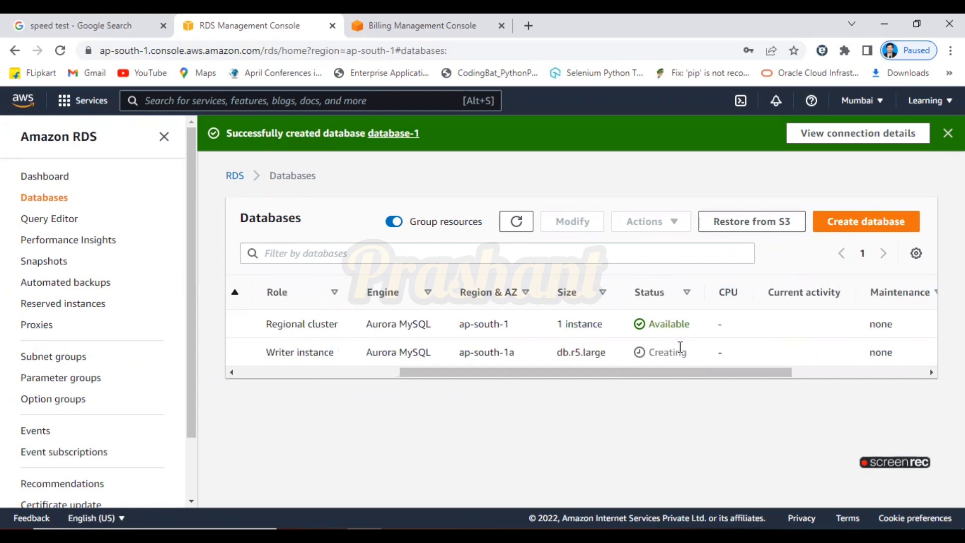
left_click_drag(687, 372, 458, 372)
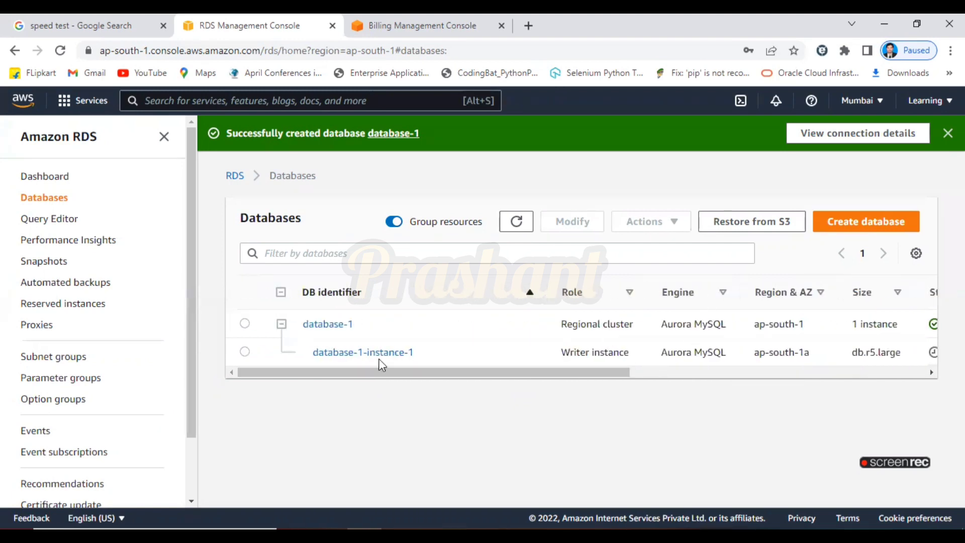
left_click(245, 324)
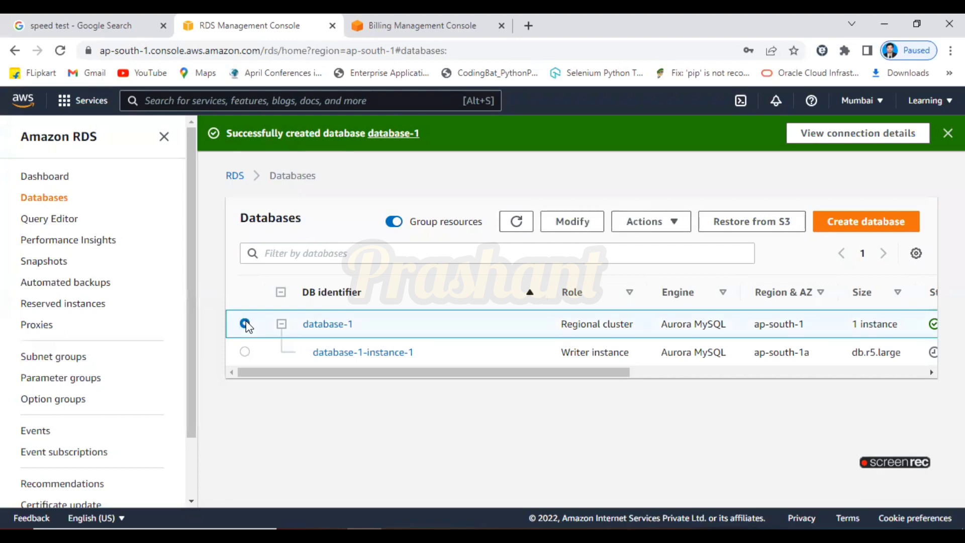
left_click(682, 222)
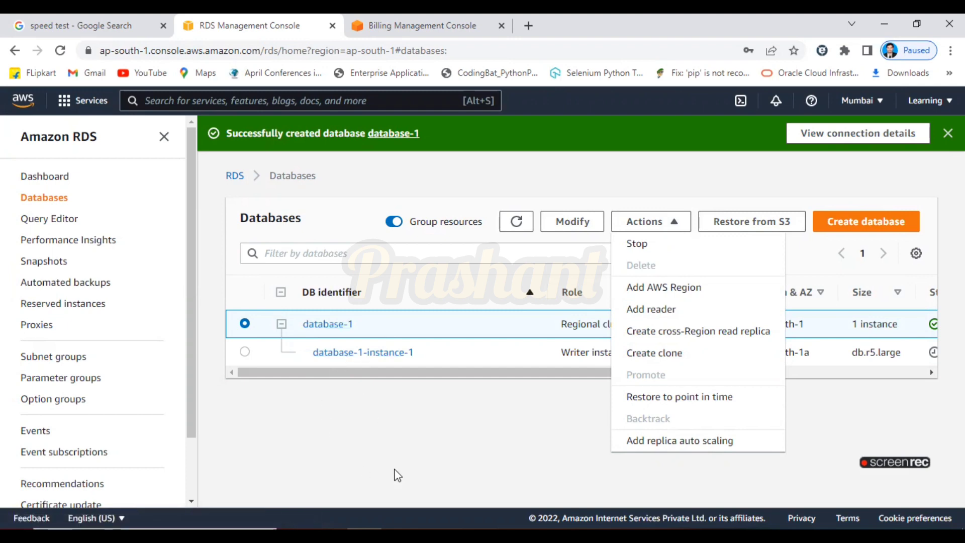
left_click(386, 20)
left_click(276, 22)
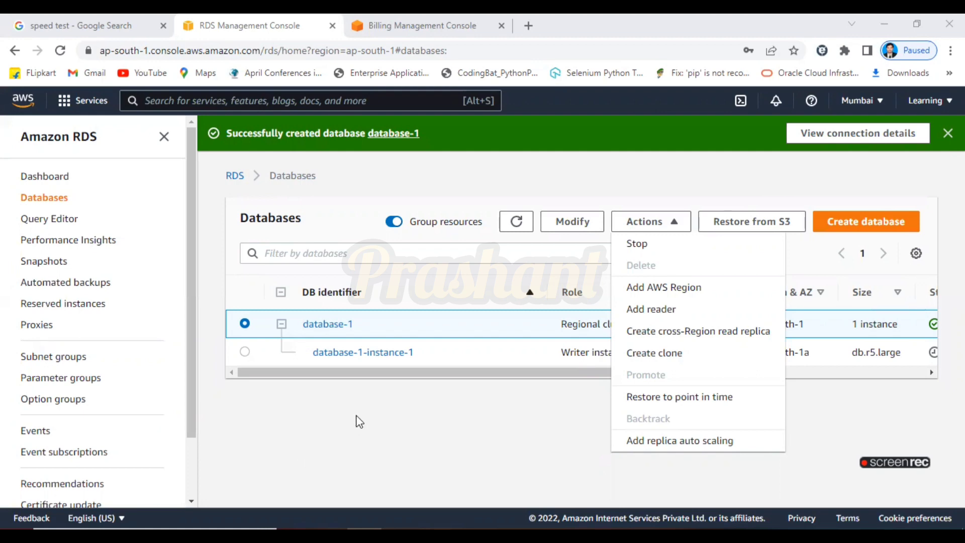
left_click(213, 384)
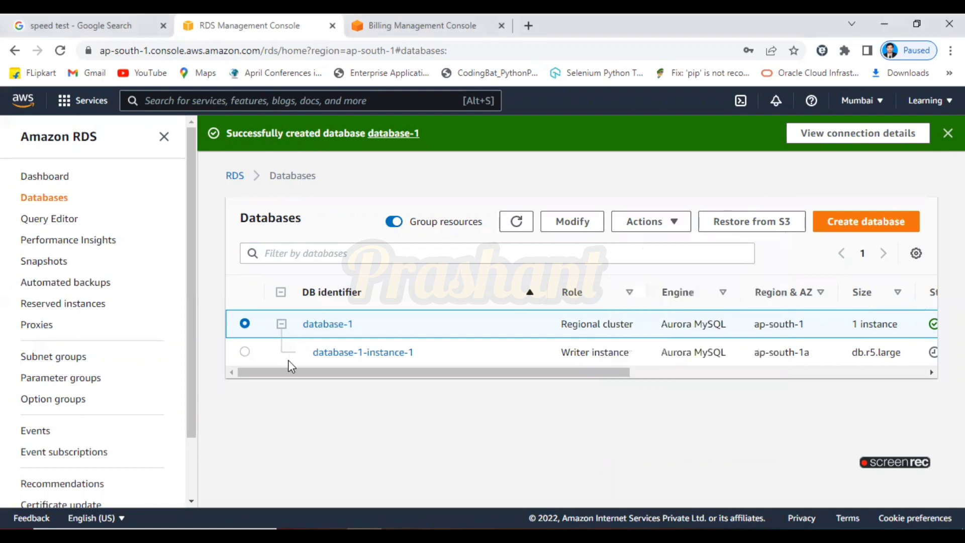
Refresh the list, scan the table columns, and show the Actions menu for database-1.
left_click(516, 224)
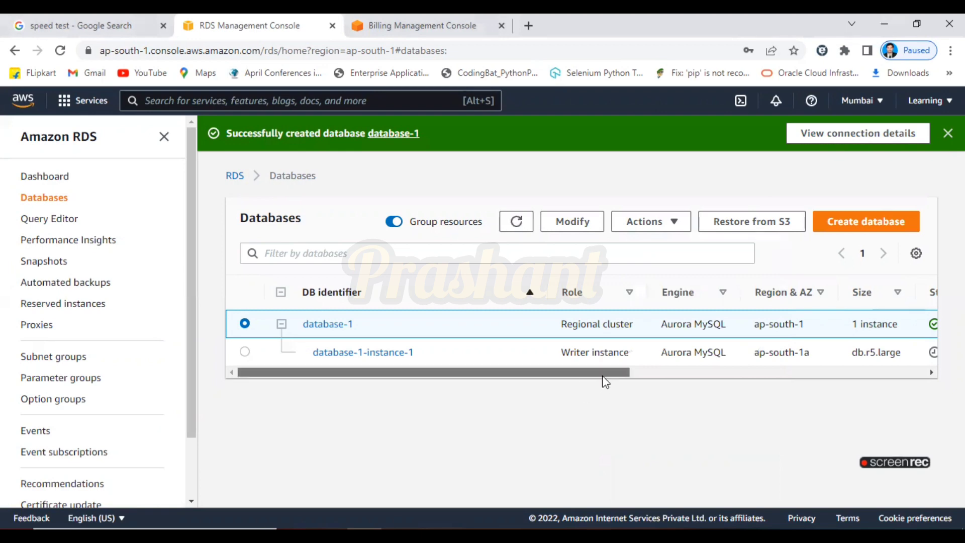
left_click_drag(603, 376, 700, 377)
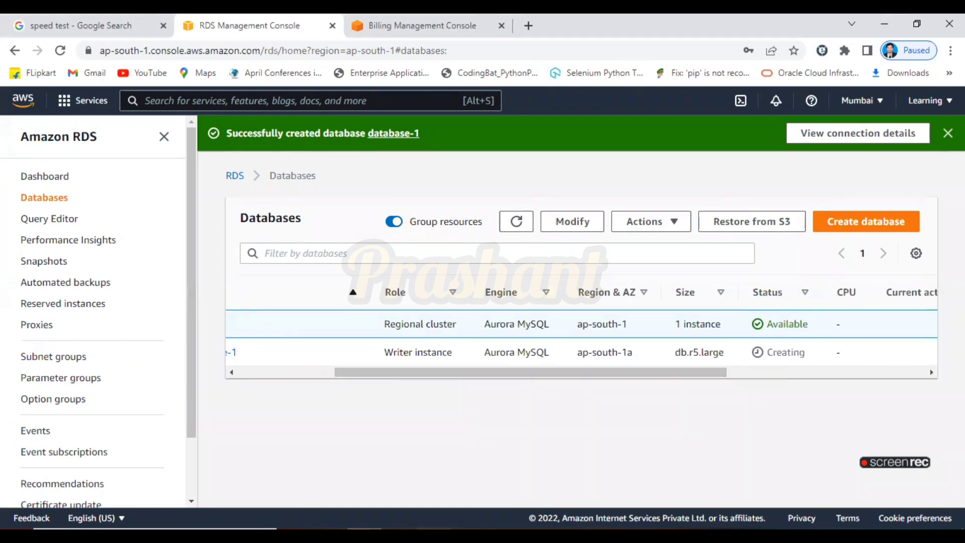
left_click_drag(492, 374, 361, 386)
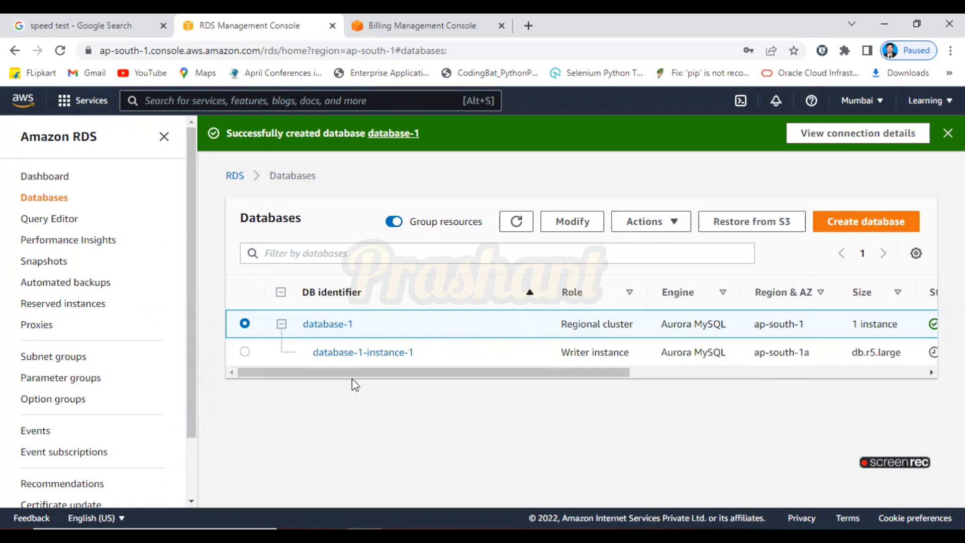
left_click(675, 221)
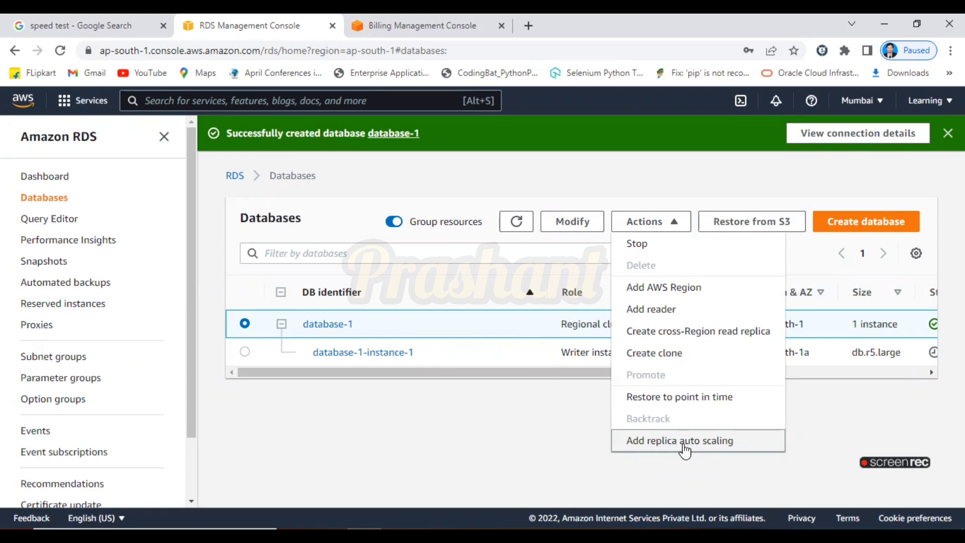
Review database-1-instance-1's actions (Reboot, Delete, Failover), then reselect the database-1 cluster.
left_click(247, 364)
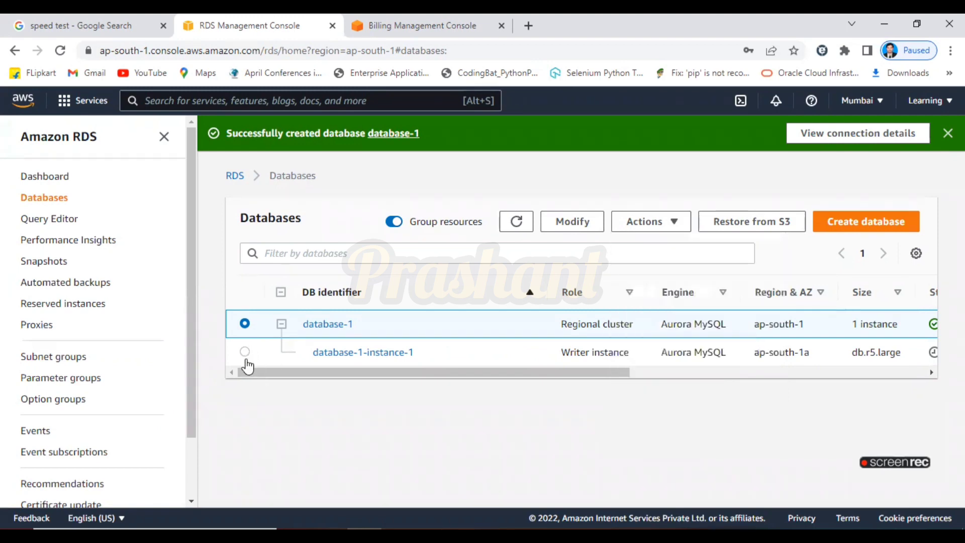
left_click(245, 351)
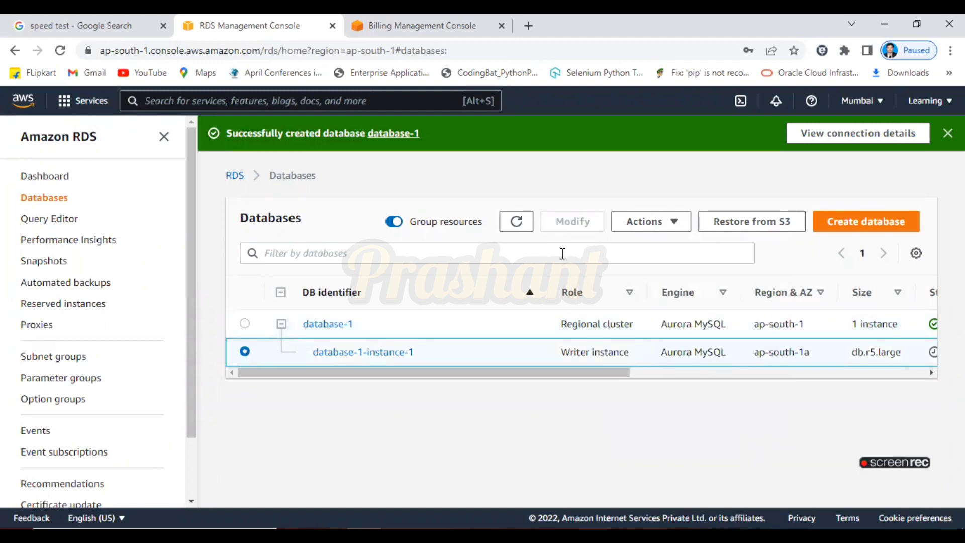
left_click(677, 230)
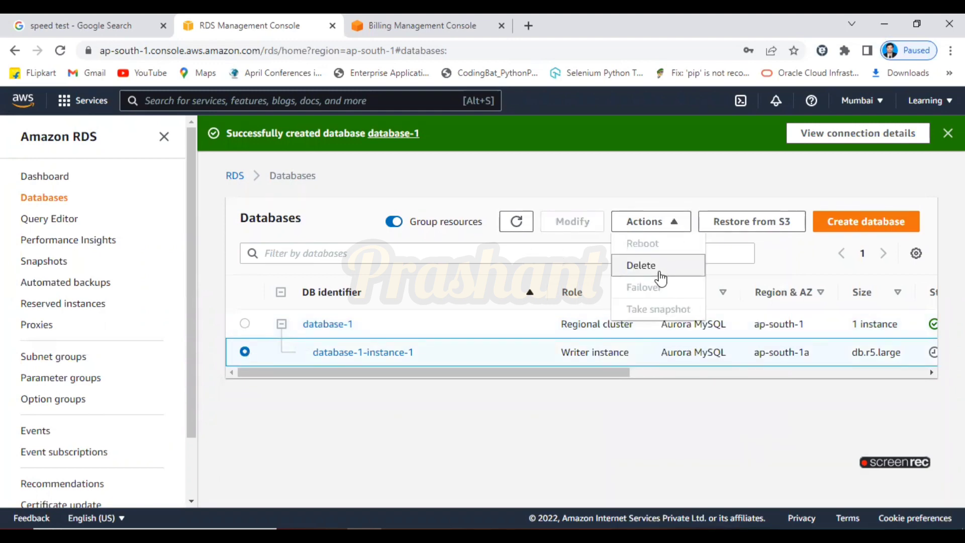
left_click(664, 420)
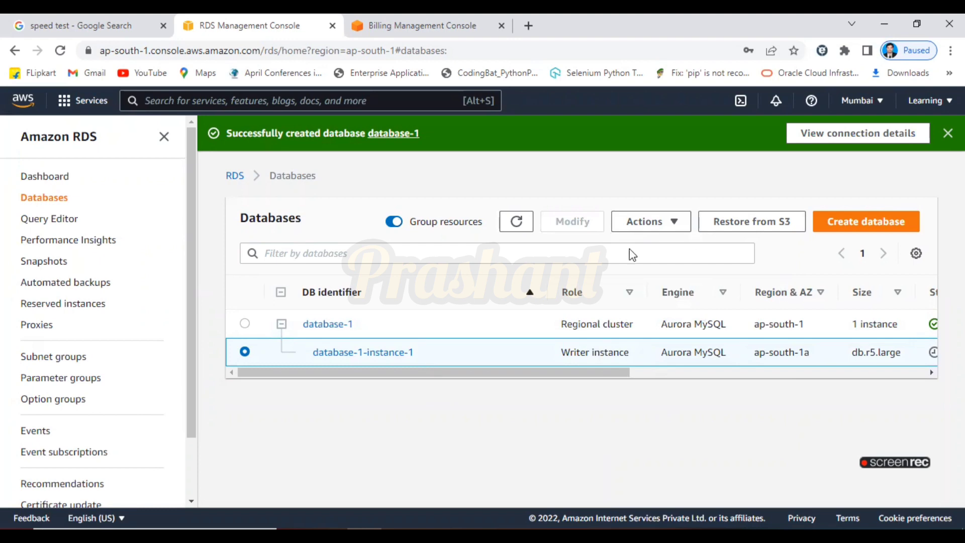
left_click(682, 226)
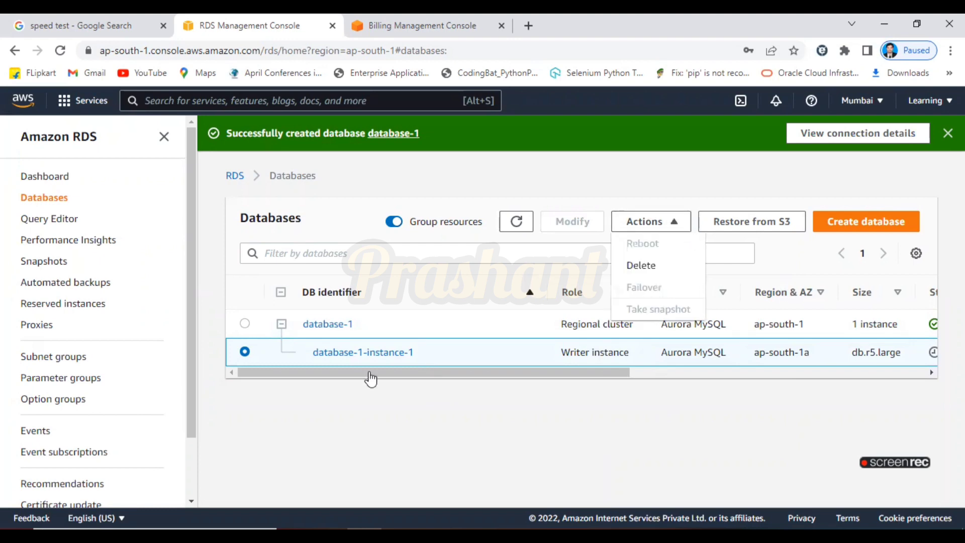
left_click(245, 324)
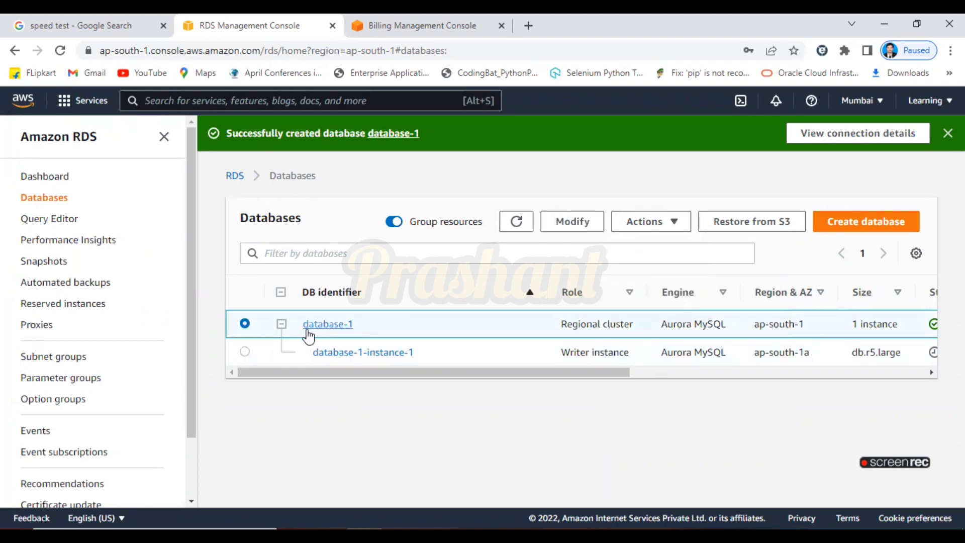
left_click(671, 222)
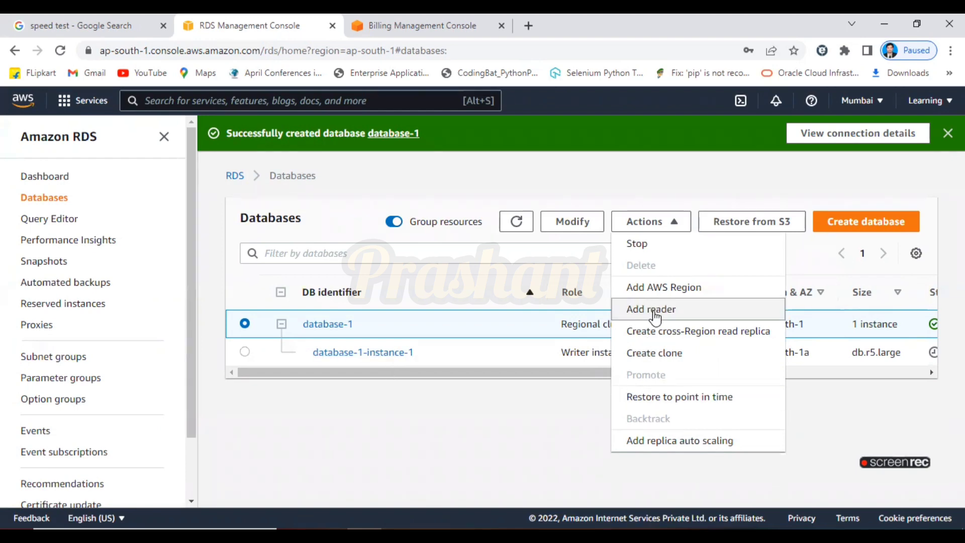
left_click(550, 407)
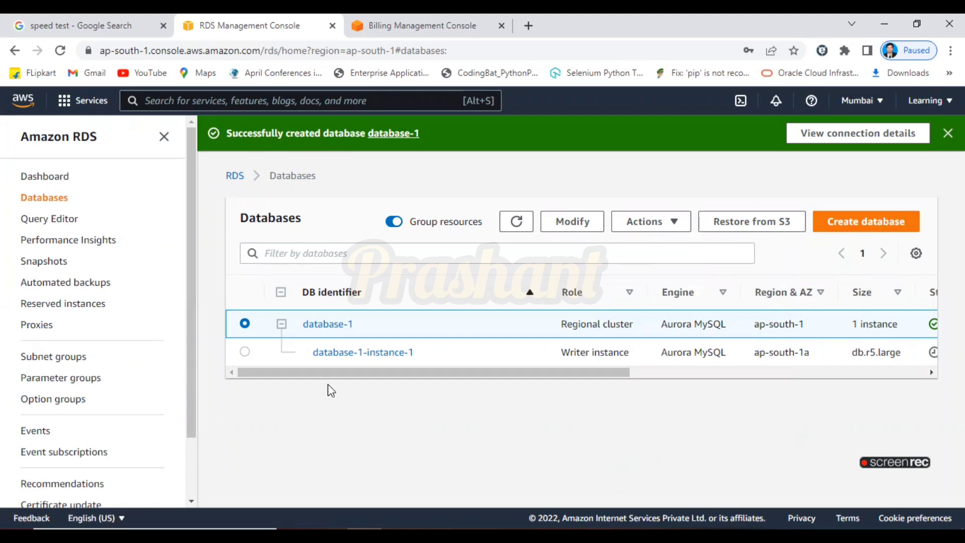
Open the database-1 cluster details and find its writer and reader endpoints, Available on port 3306.
left_click(317, 325)
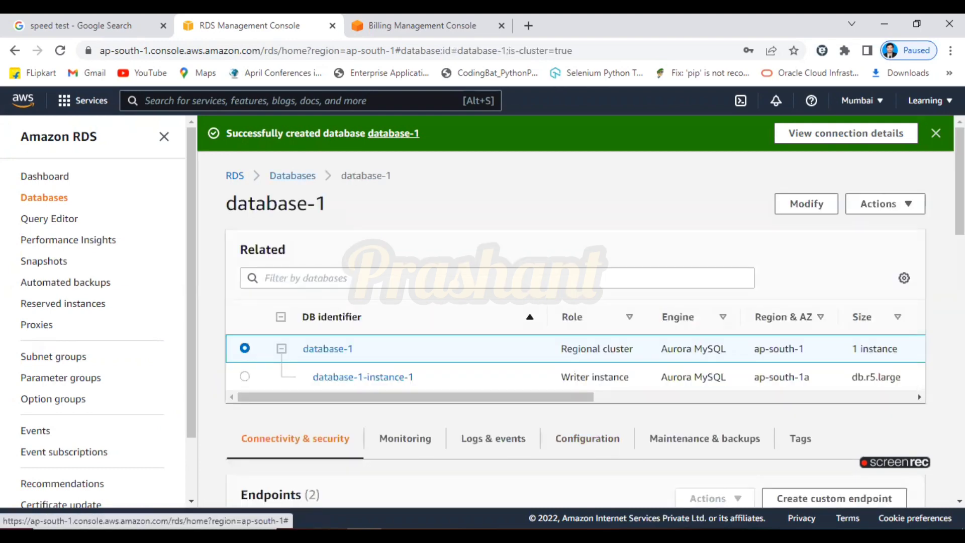
scroll(836, 348, "down", 5)
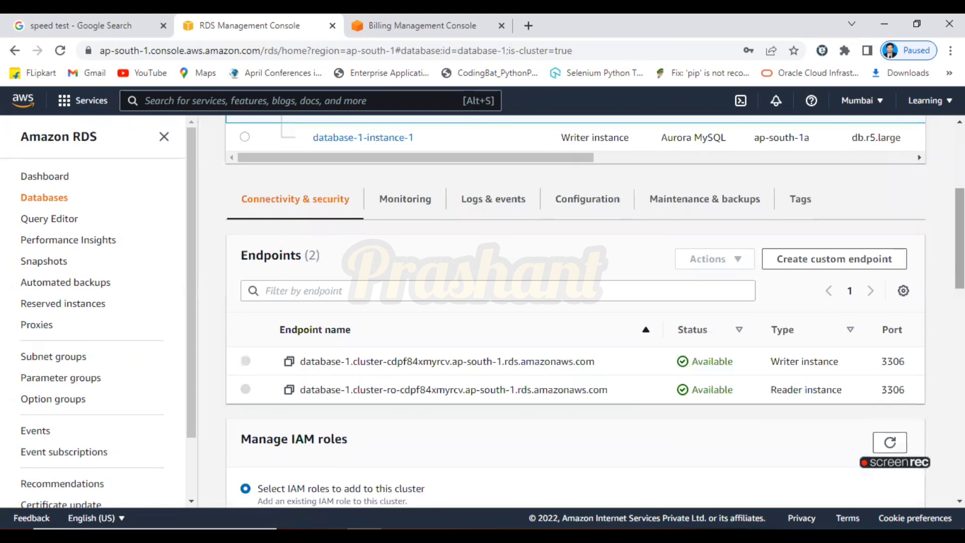
scroll(576, 311, "up", 4)
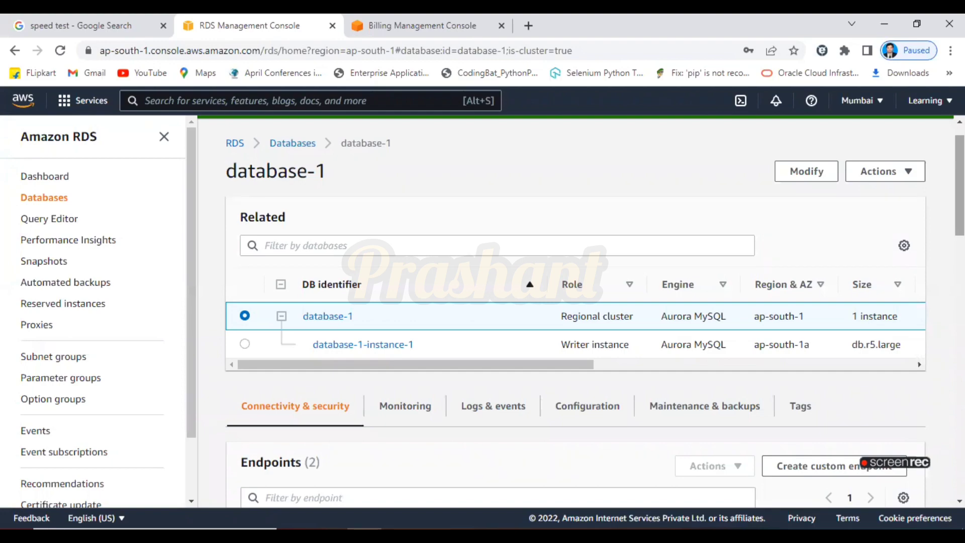
scroll(575, 312, "down", 10)
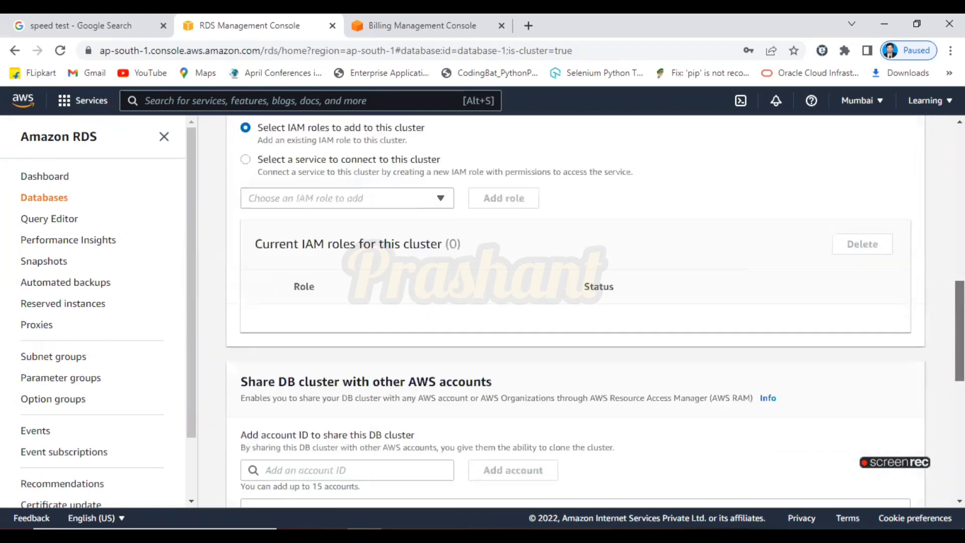
scroll(575, 312, "up", 10)
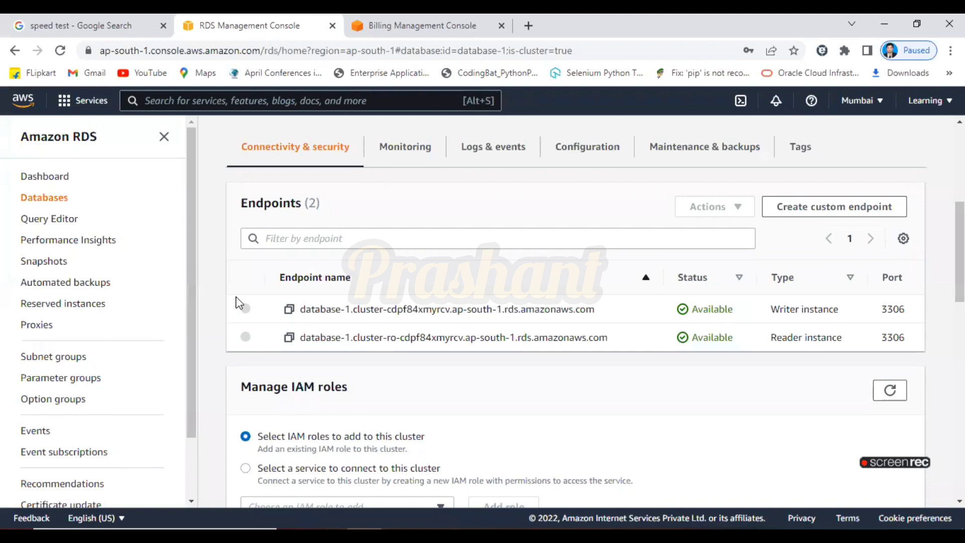
Copy the database-1 writer endpoint address to the clipboard.
left_click(289, 309)
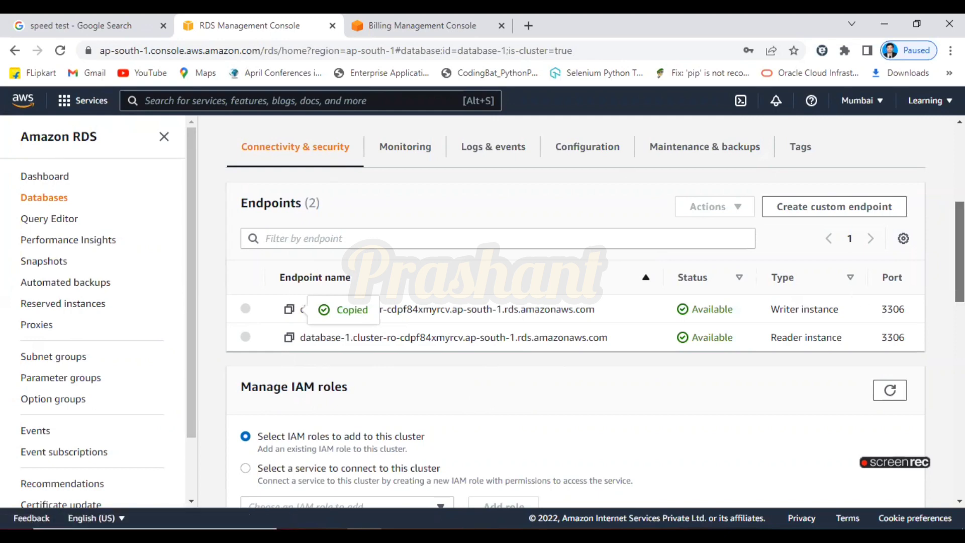
scroll(300, 200, "up", 5)
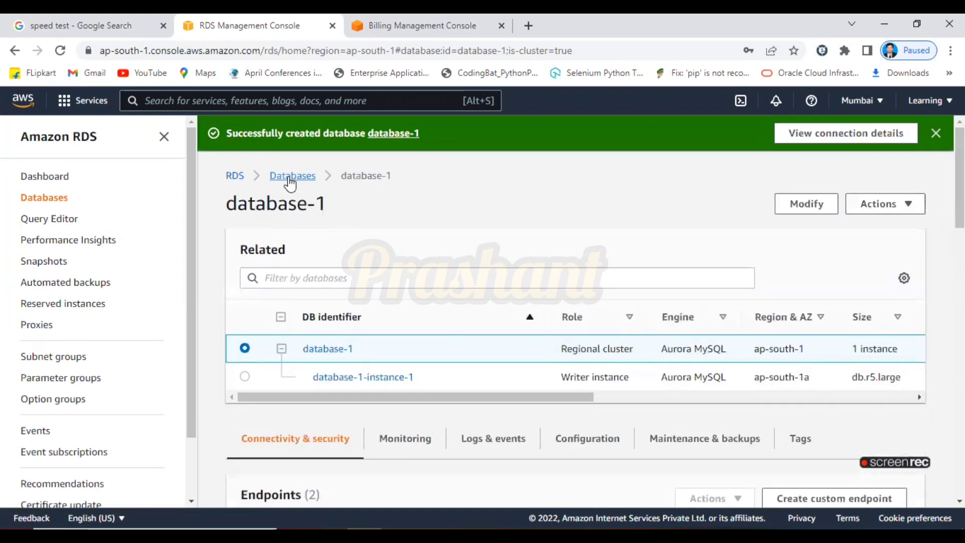
Try deleting writer instance database-1-instance-1, which the deletion-protection notice blocks.
left_click(290, 179)
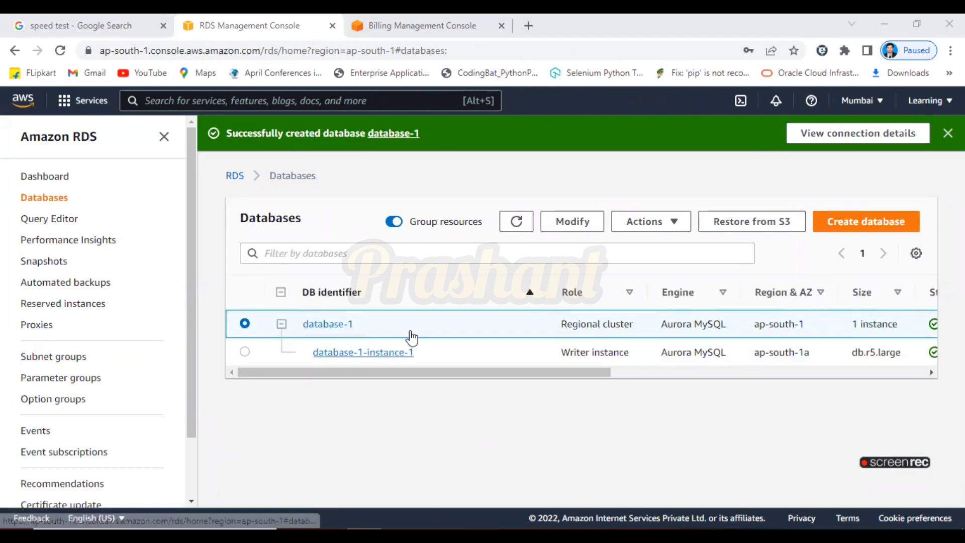
left_click(679, 227)
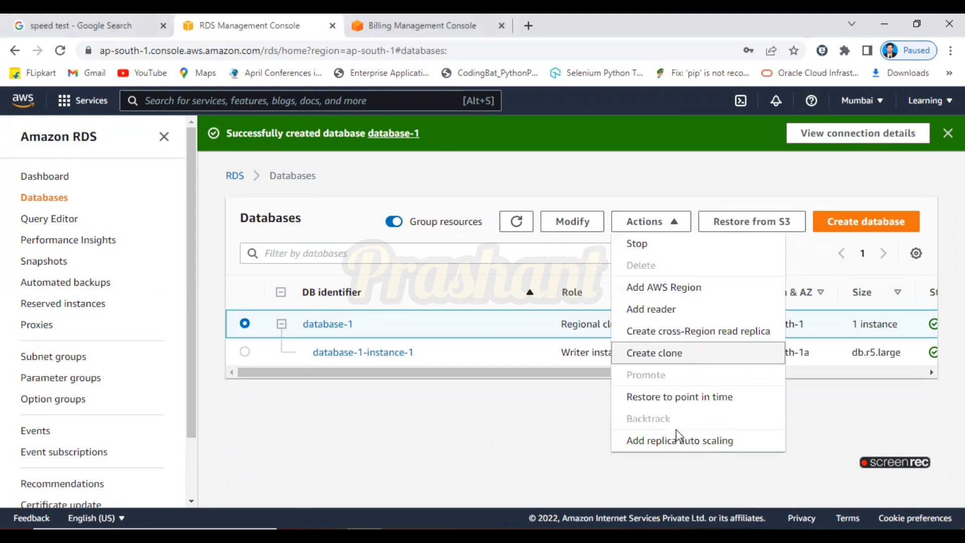
left_click(323, 413)
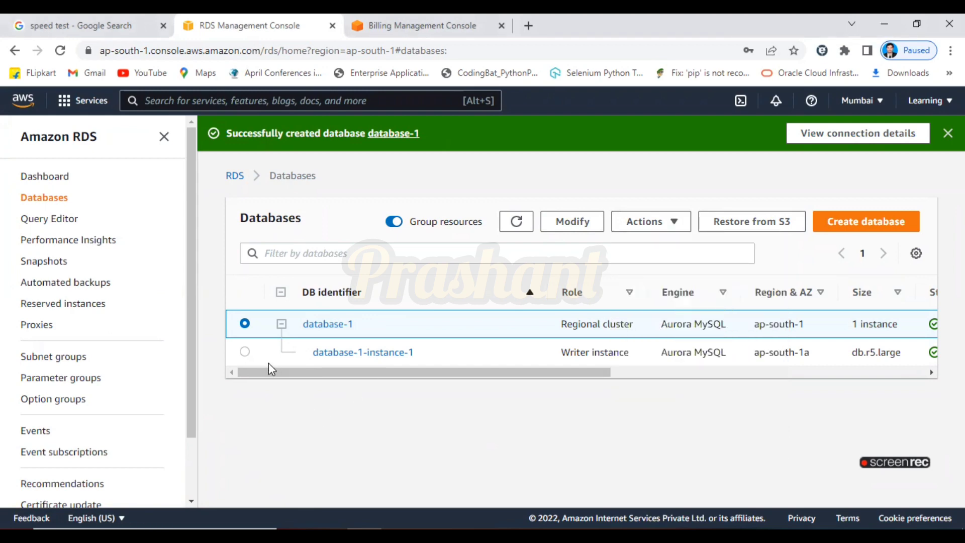
left_click(245, 352)
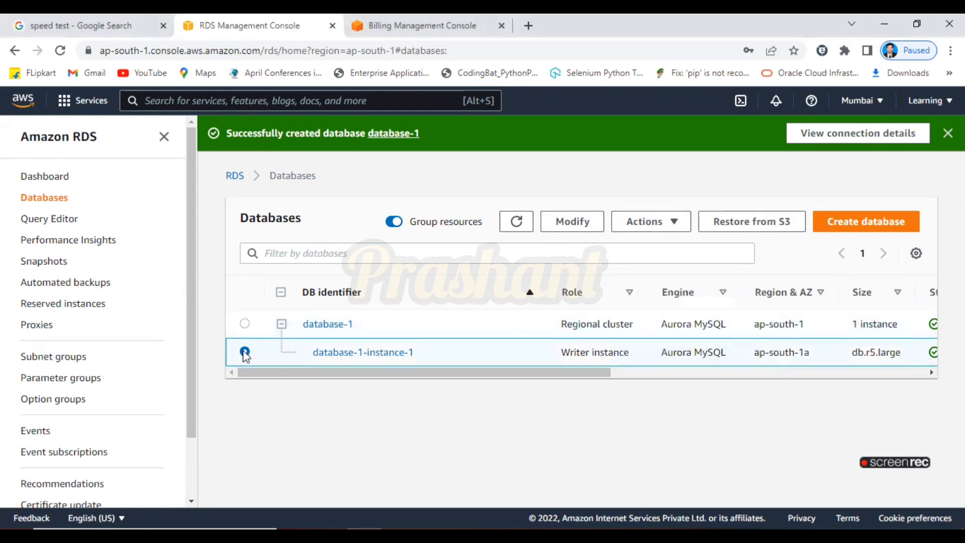
left_click(679, 227)
left_click(641, 265)
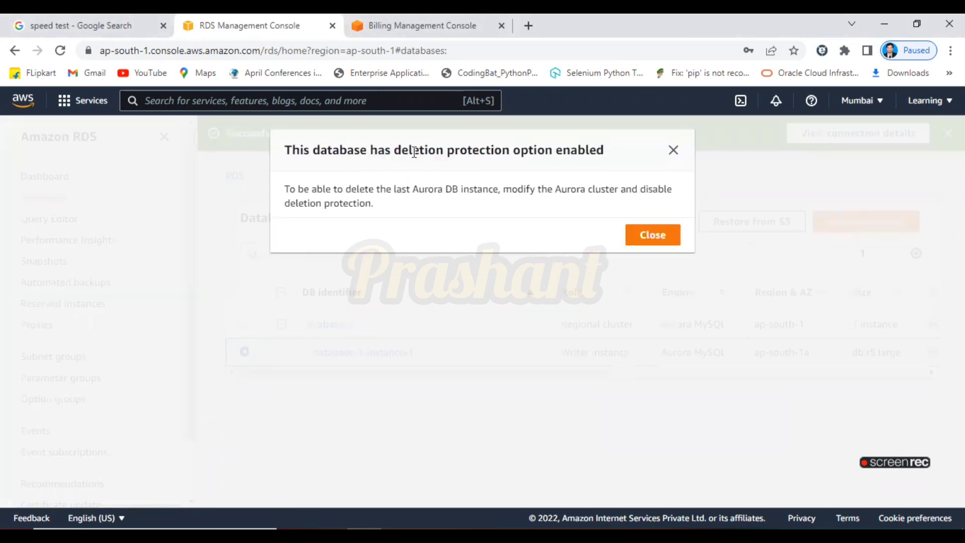
left_click(652, 235)
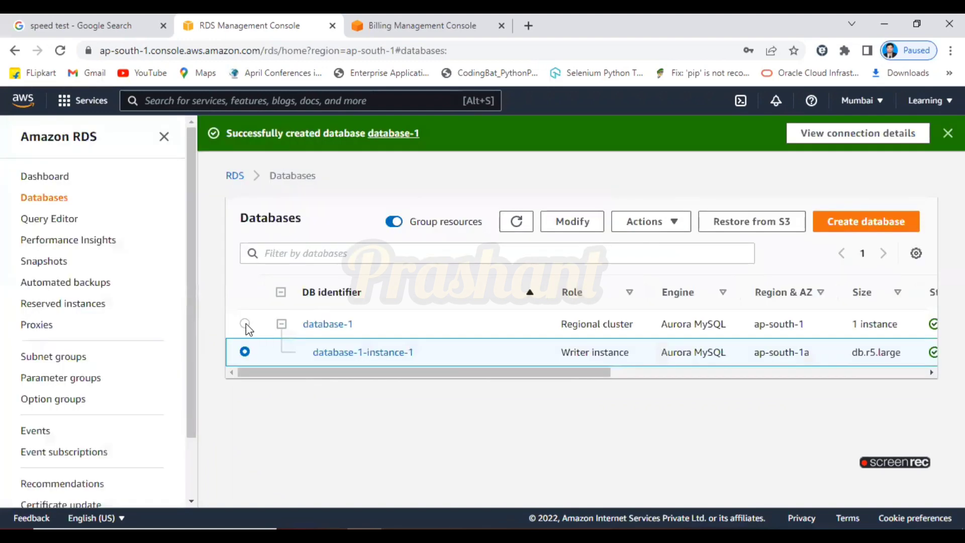
Open the Modify DB cluster page for database-1.
left_click(245, 323)
left_click(681, 223)
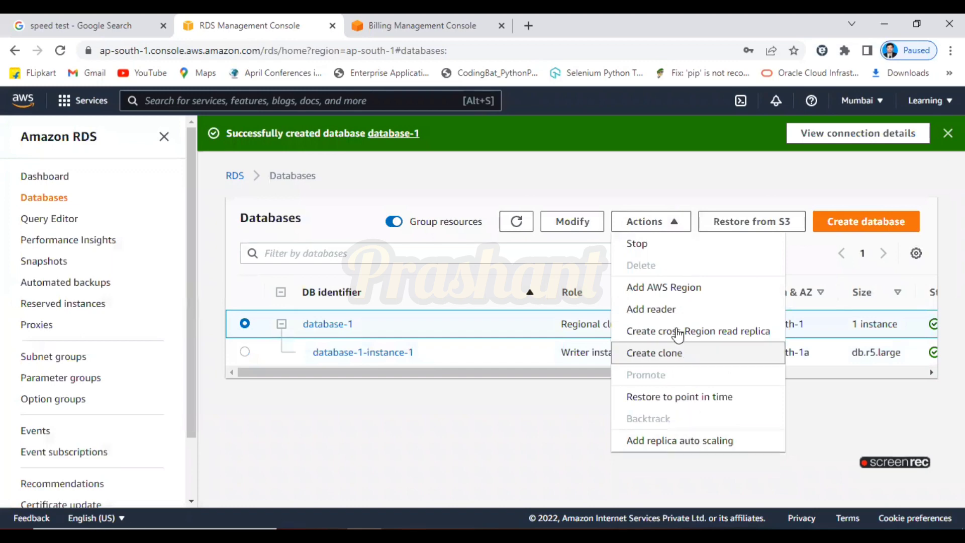
left_click(571, 226)
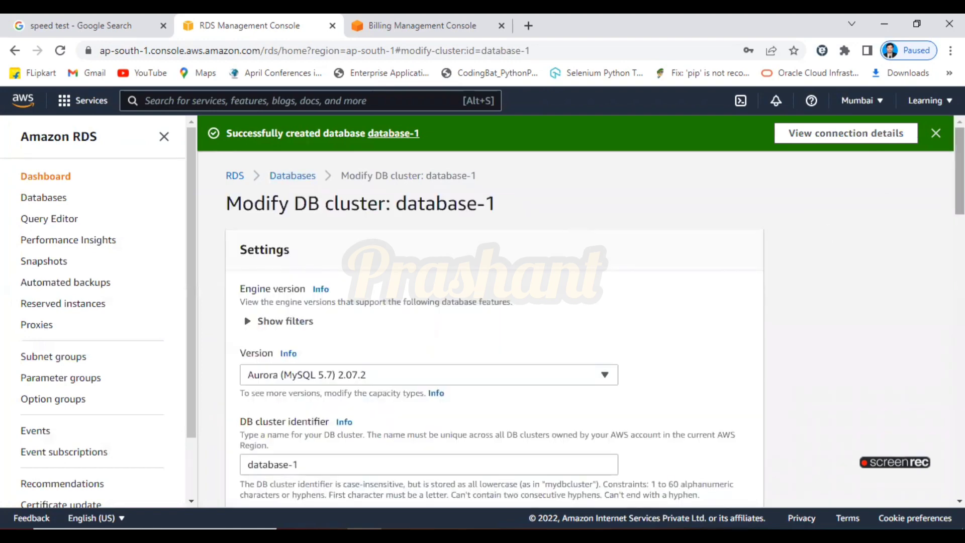
Uncheck Enable deletion protection on database-1 and submit the cluster modification.
scroll(827, 234, "down", 4)
scroll(494, 311, "down", 10)
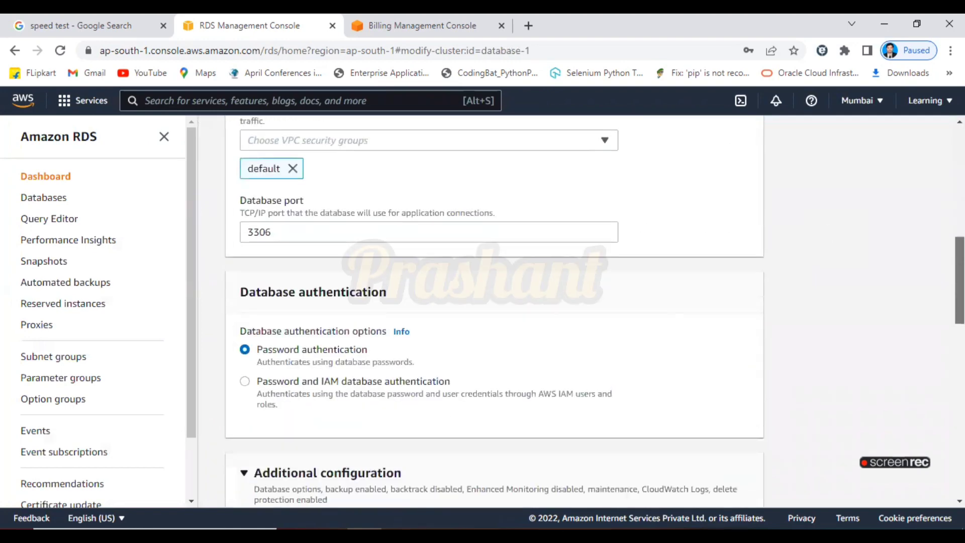
scroll(495, 312, "down", 8)
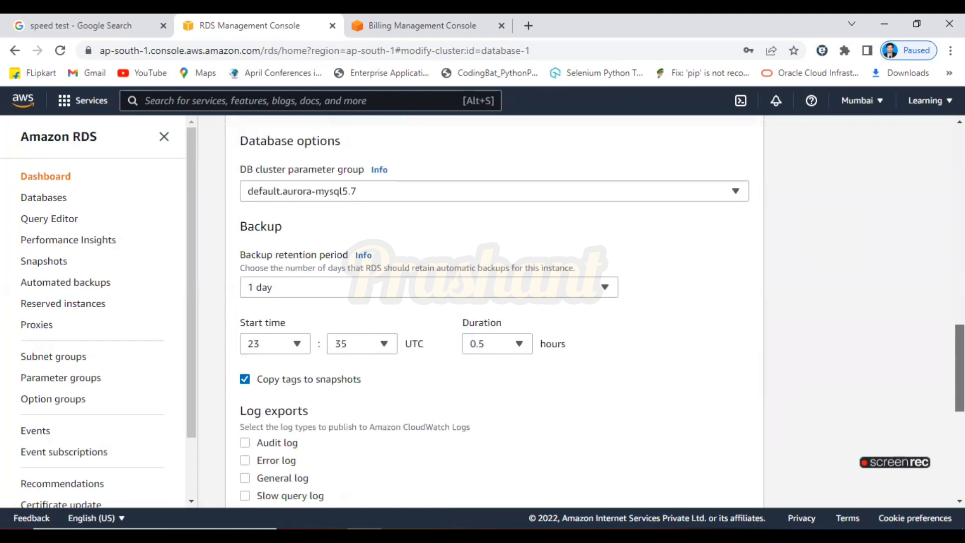
scroll(494, 311, "down", 4)
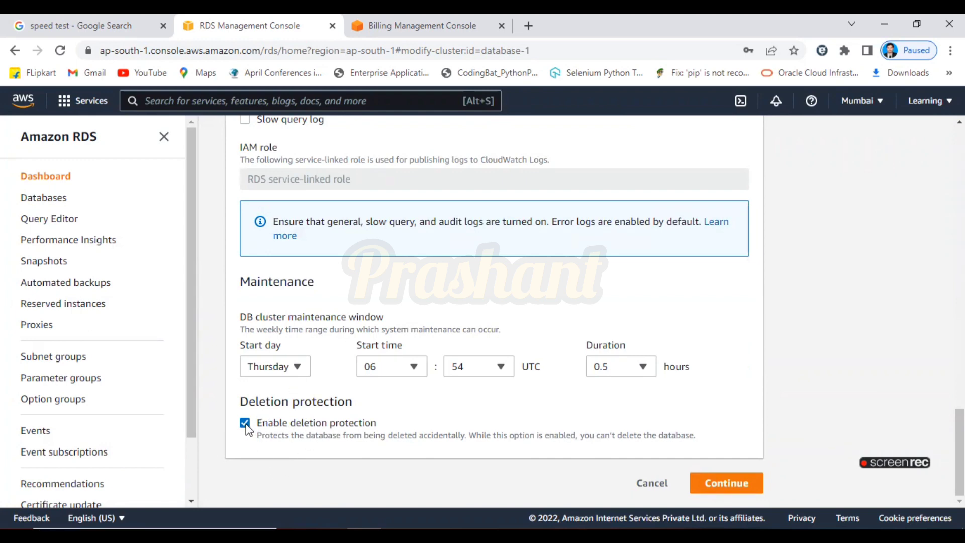
left_click(733, 484)
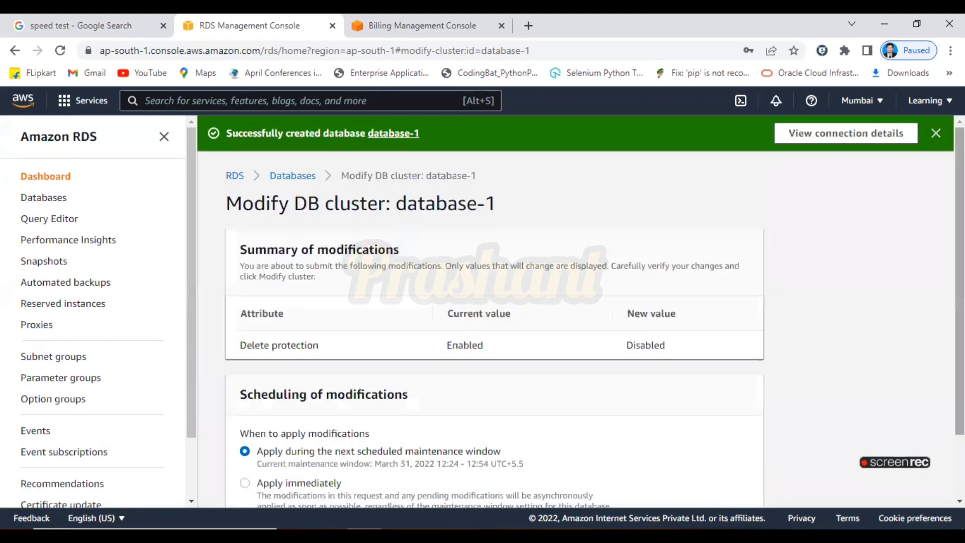
scroll(824, 327, "down", 2)
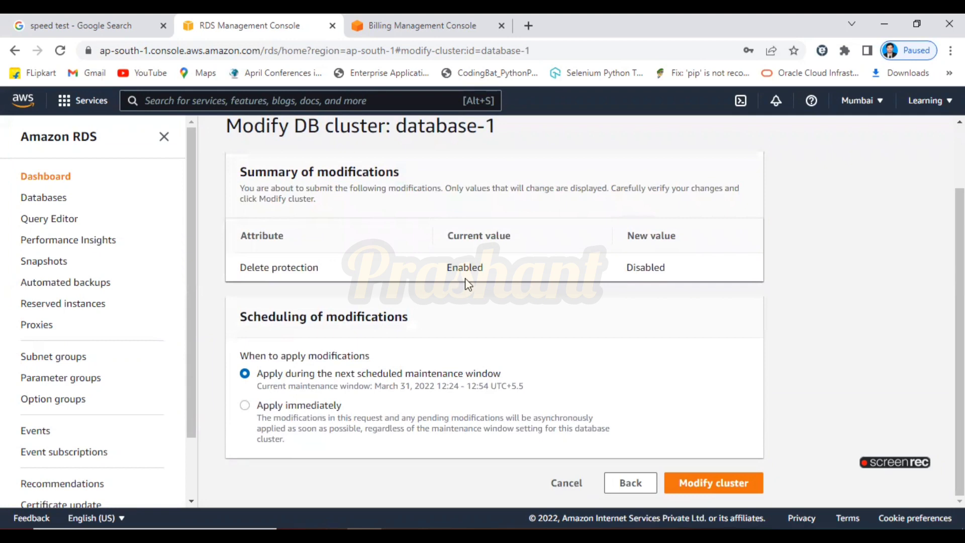
left_click(709, 489)
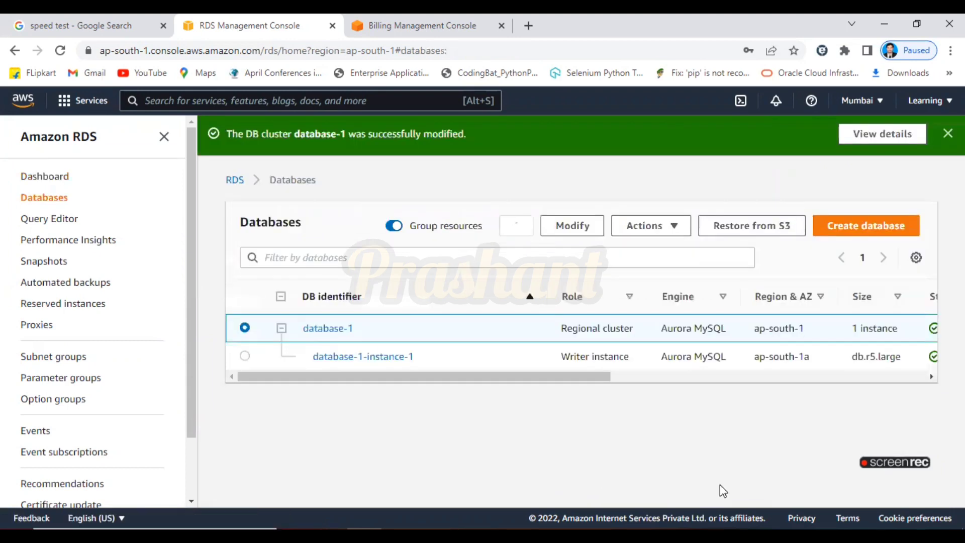
Delete database-1-instance-1 without a final snapshot, confirming 'delete me' and acknowledging lost automated backups.
left_click(245, 358)
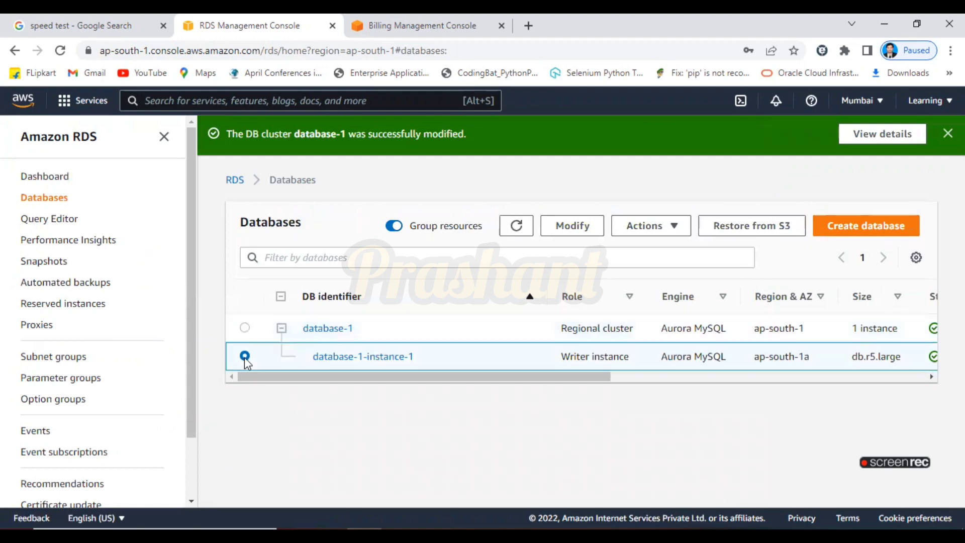
left_click(664, 231)
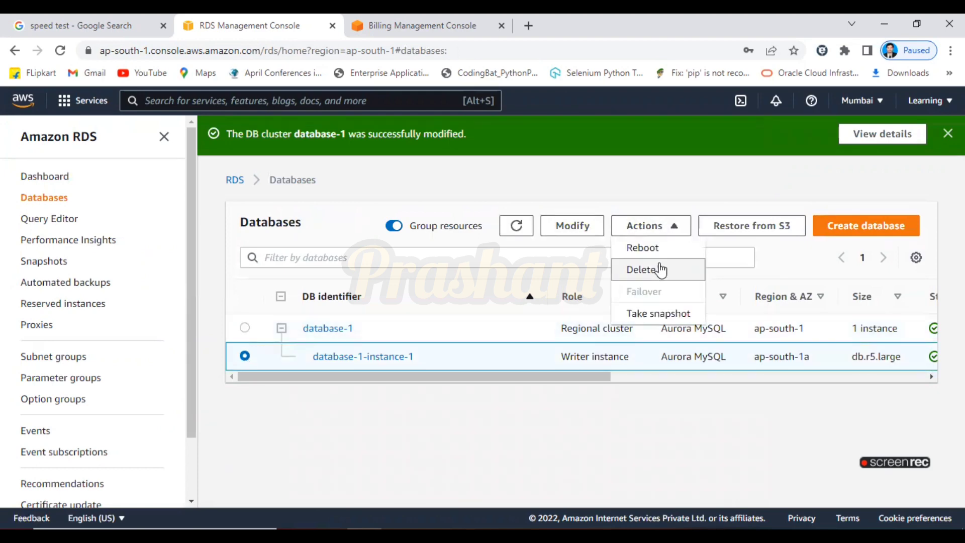
left_click(660, 274)
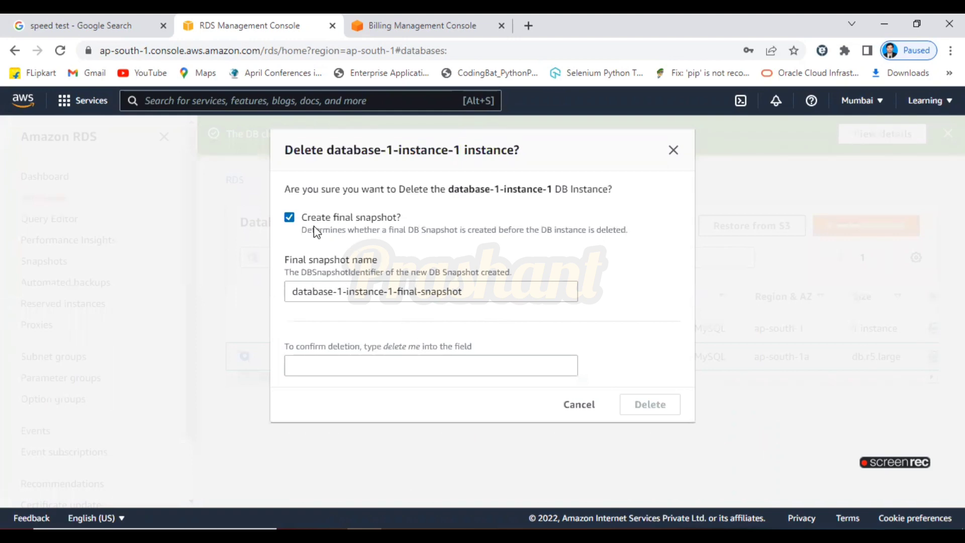
left_click(289, 218)
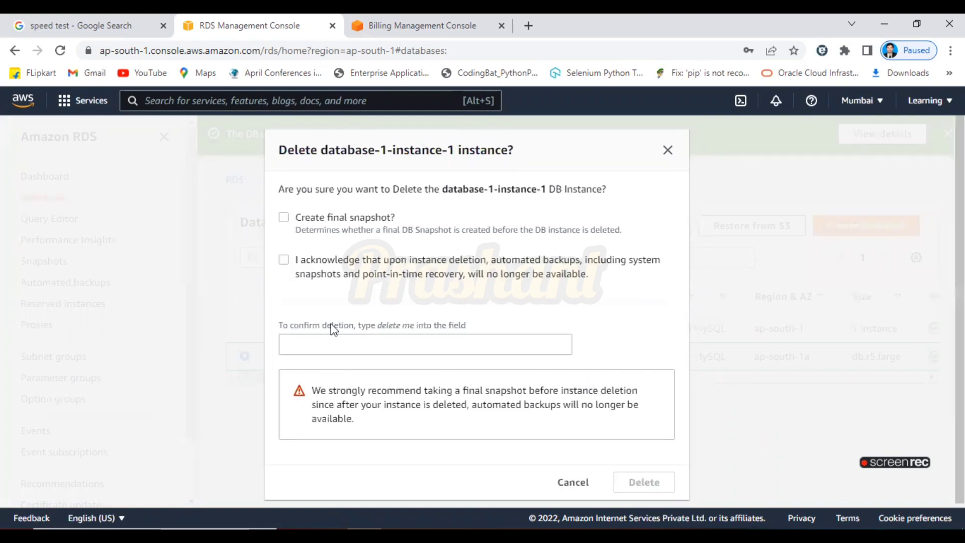
left_click(355, 345)
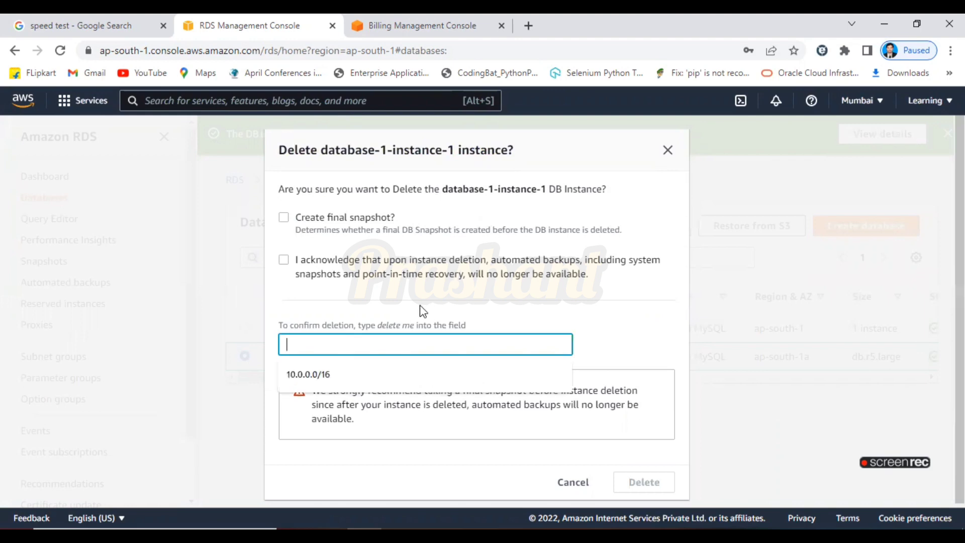
left_click_drag(379, 325, 410, 324)
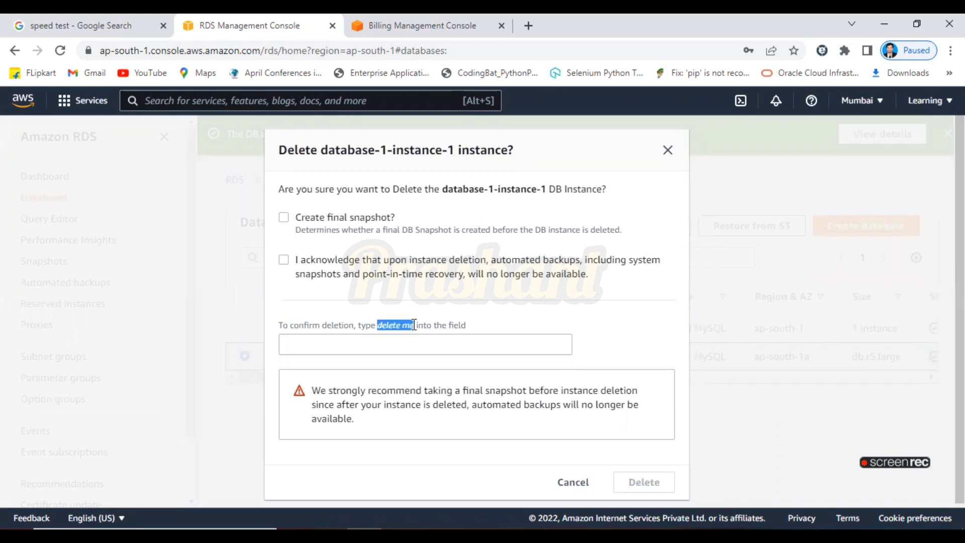
left_click(416, 343)
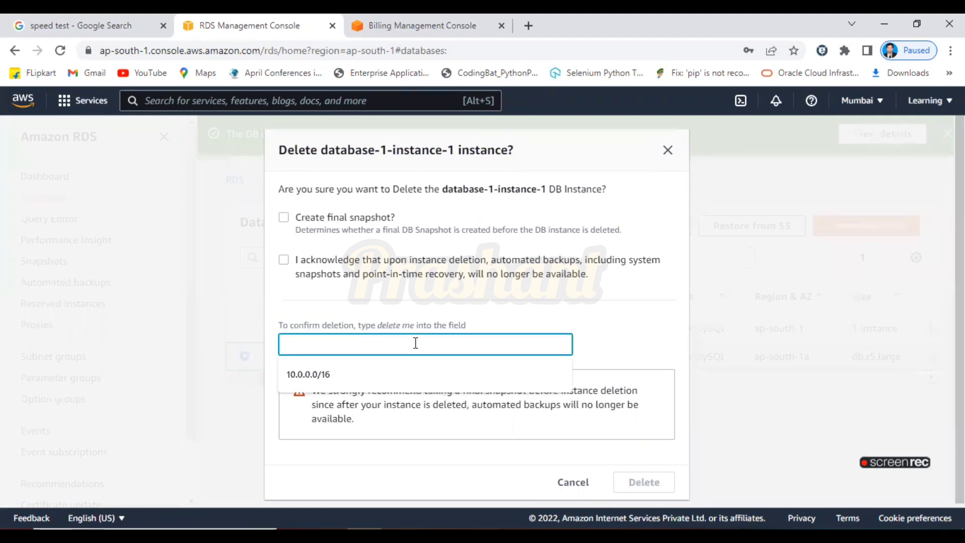
type("delete me")
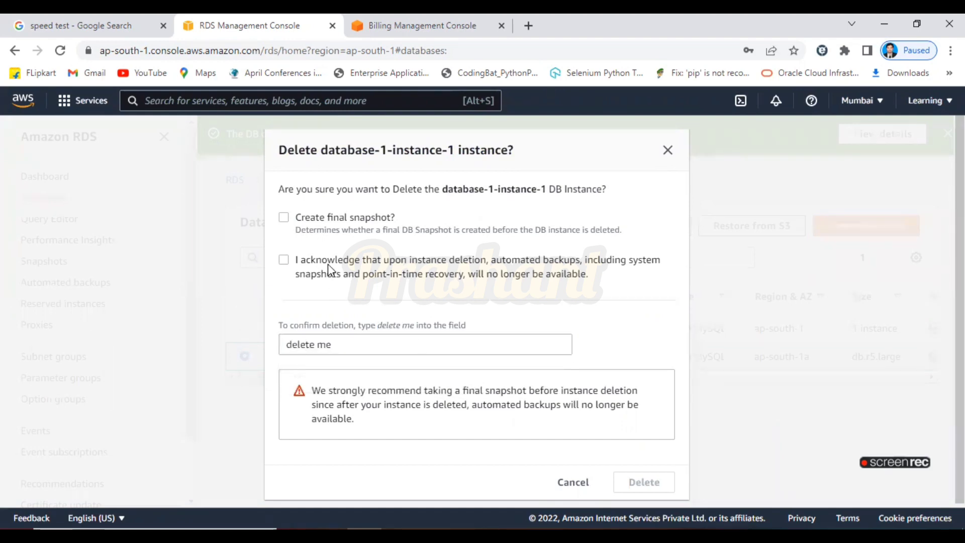
left_click(328, 264)
left_click(643, 485)
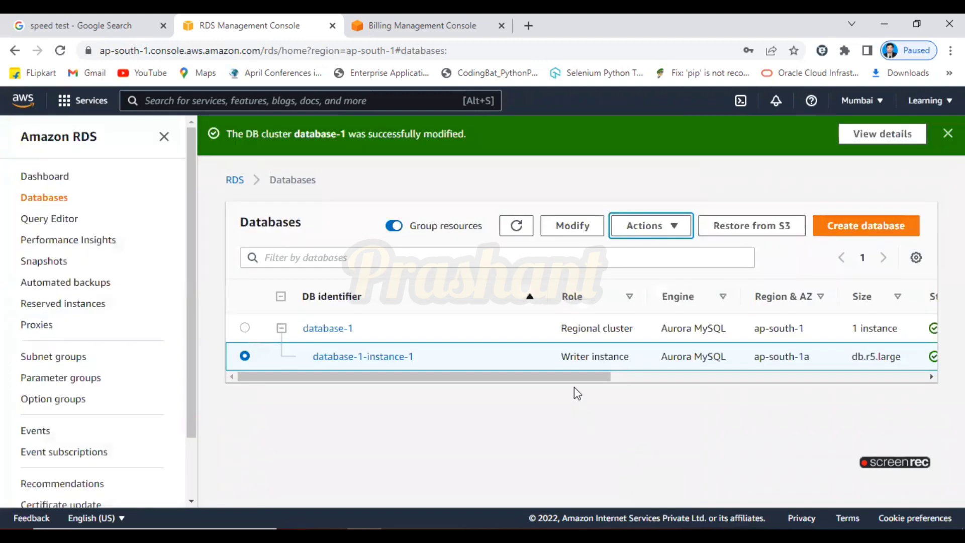
Refresh the Databases list to confirm database-1-instance-1 shows Deleting.
left_click_drag(572, 378, 628, 376)
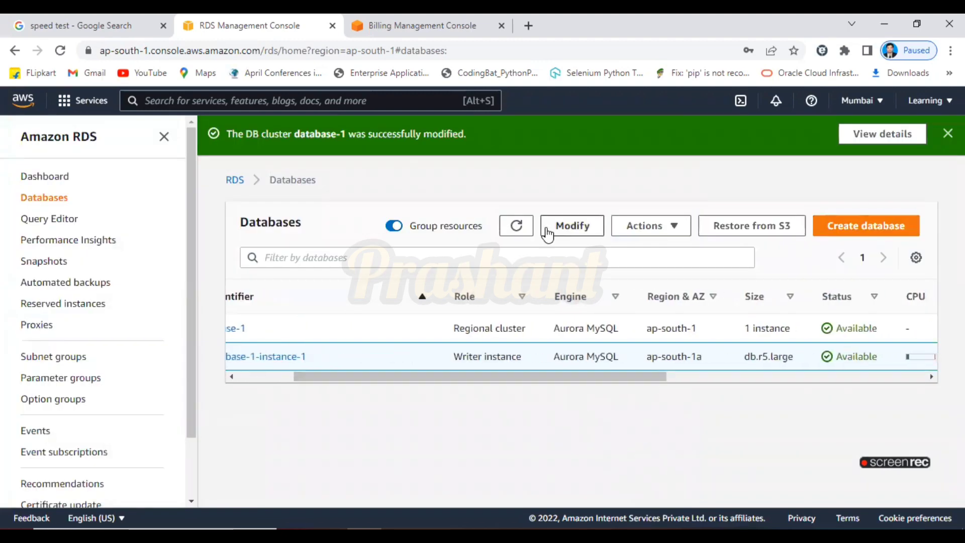
left_click(526, 230)
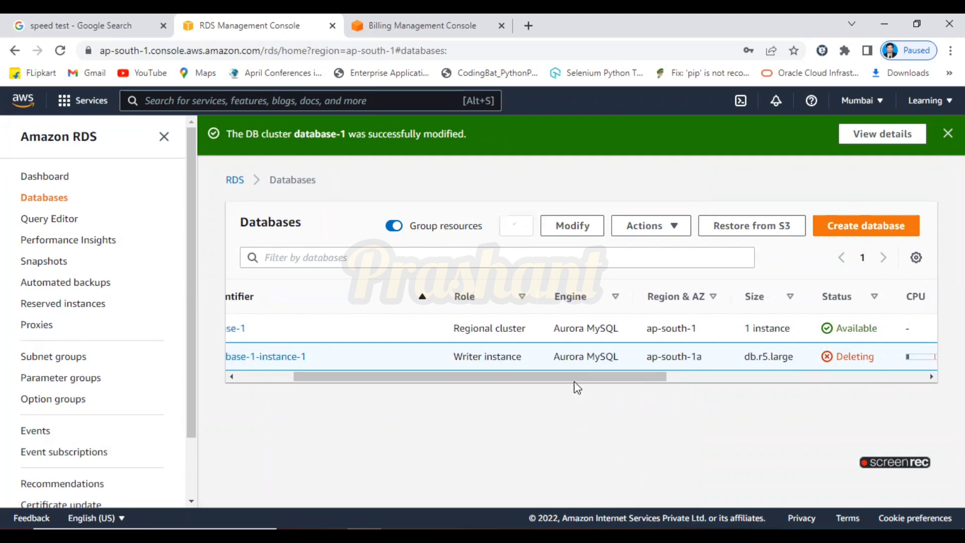
left_click_drag(574, 377, 468, 377)
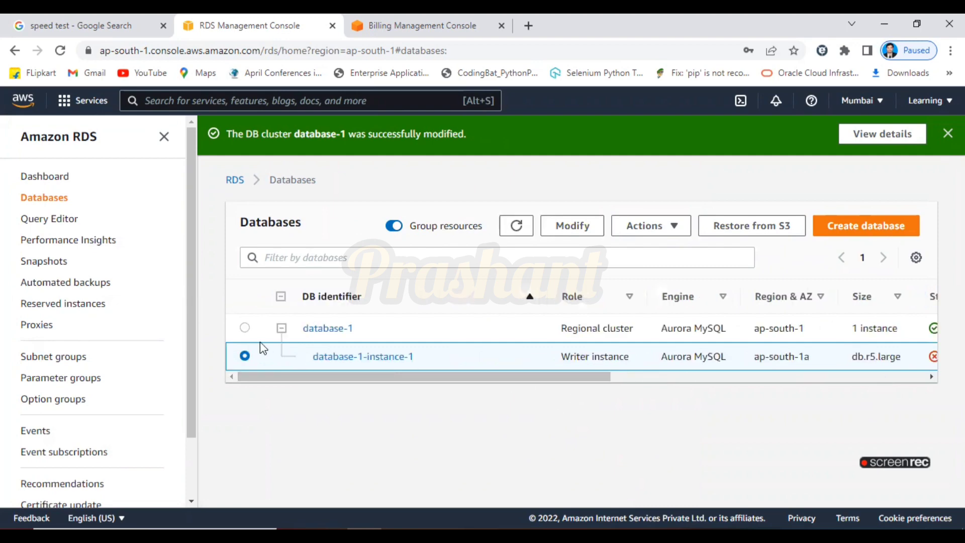
Attempt to stop the database-1 cluster, then cancel after the error.
left_click(245, 327)
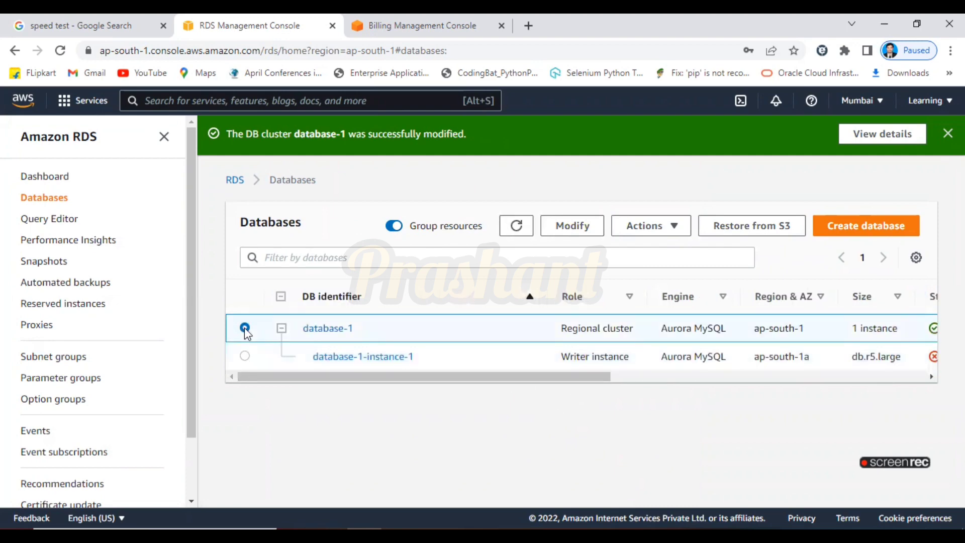
left_click(674, 227)
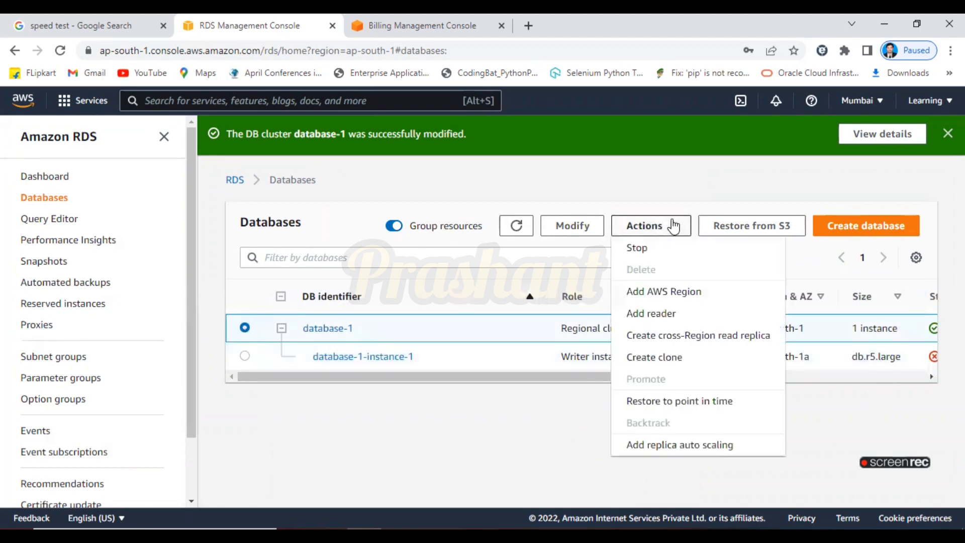
left_click(658, 251)
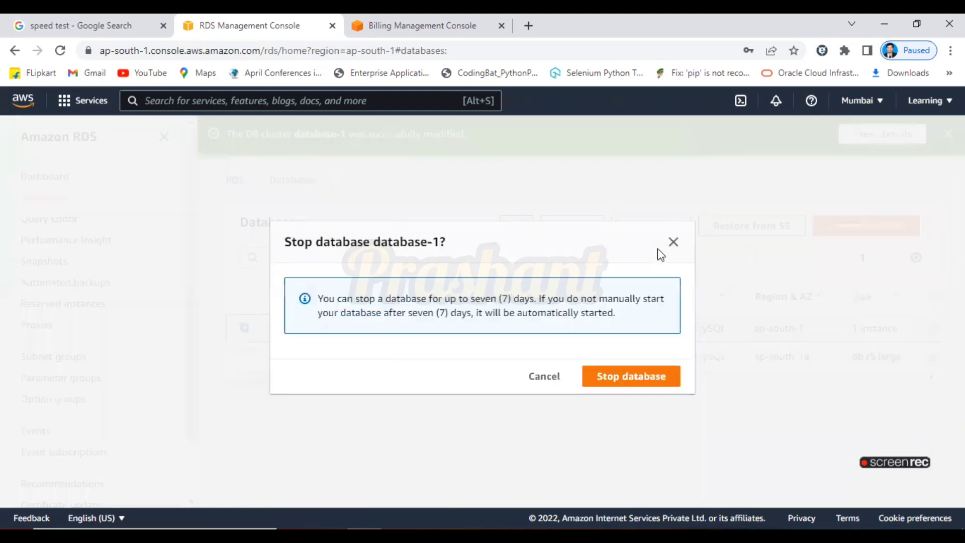
left_click(640, 382)
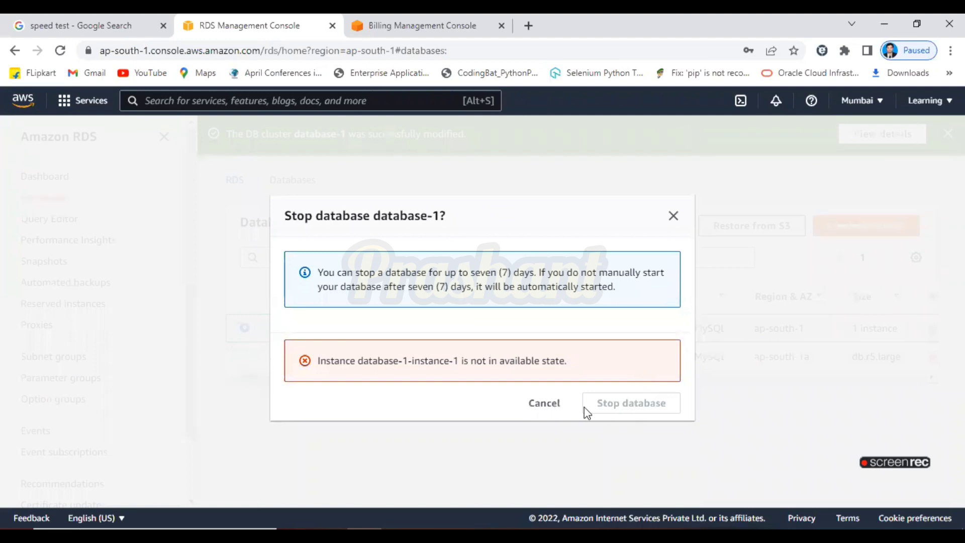
left_click(545, 403)
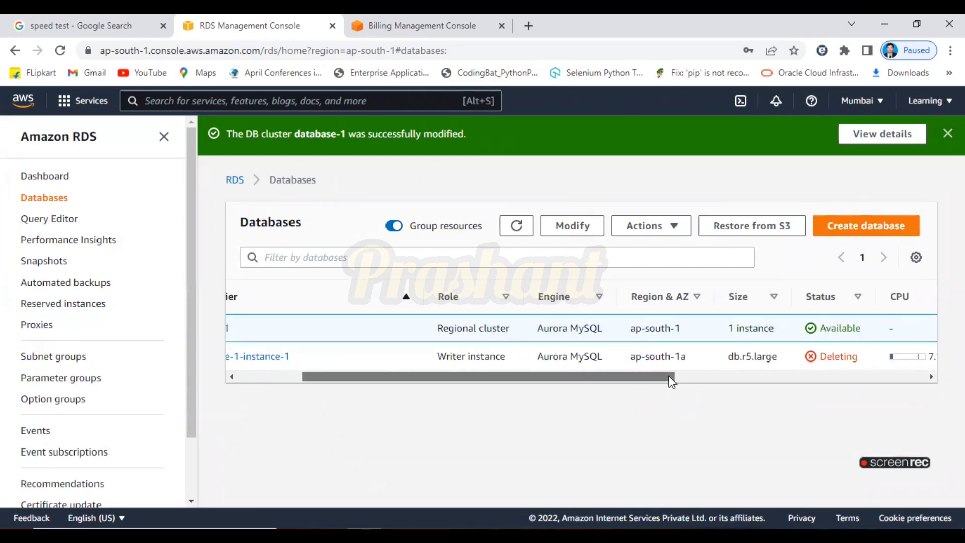
left_click_drag(671, 382, 566, 390)
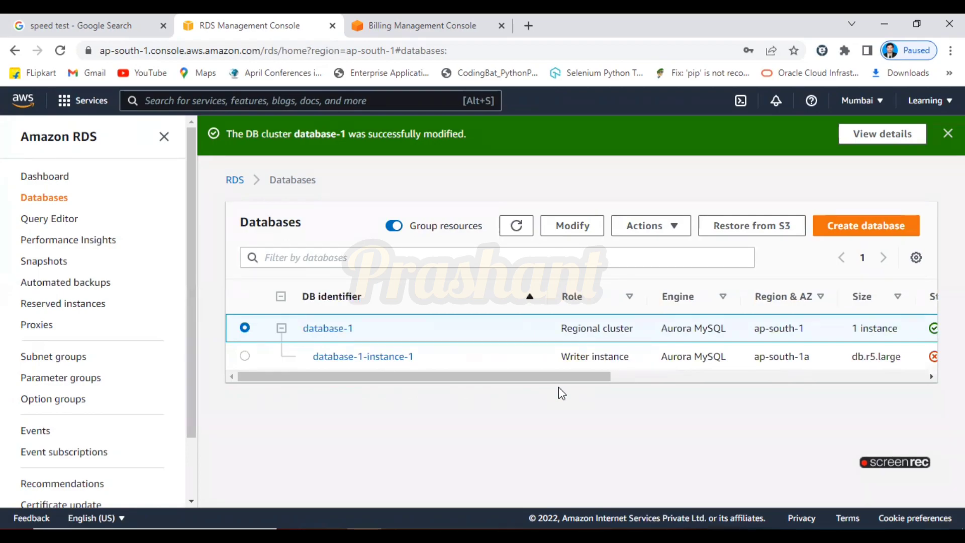